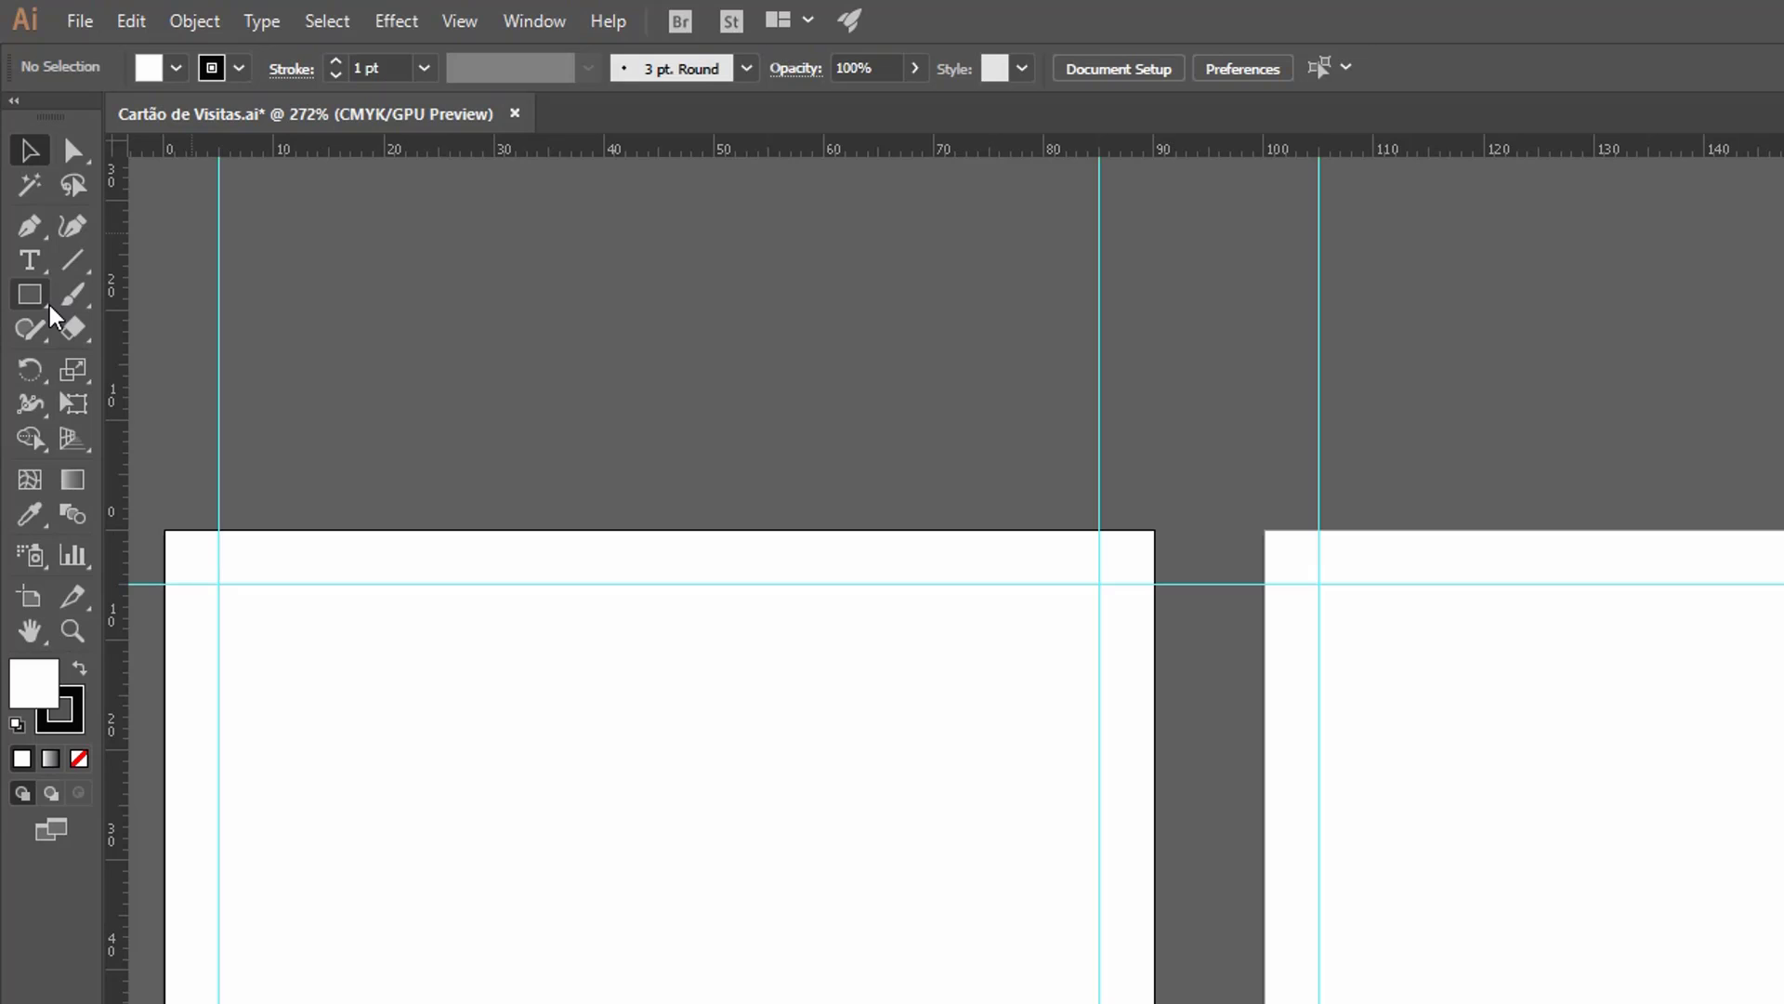
Tear off the shape tools group as a floating palette and place it above the first artboard.
click(48, 306)
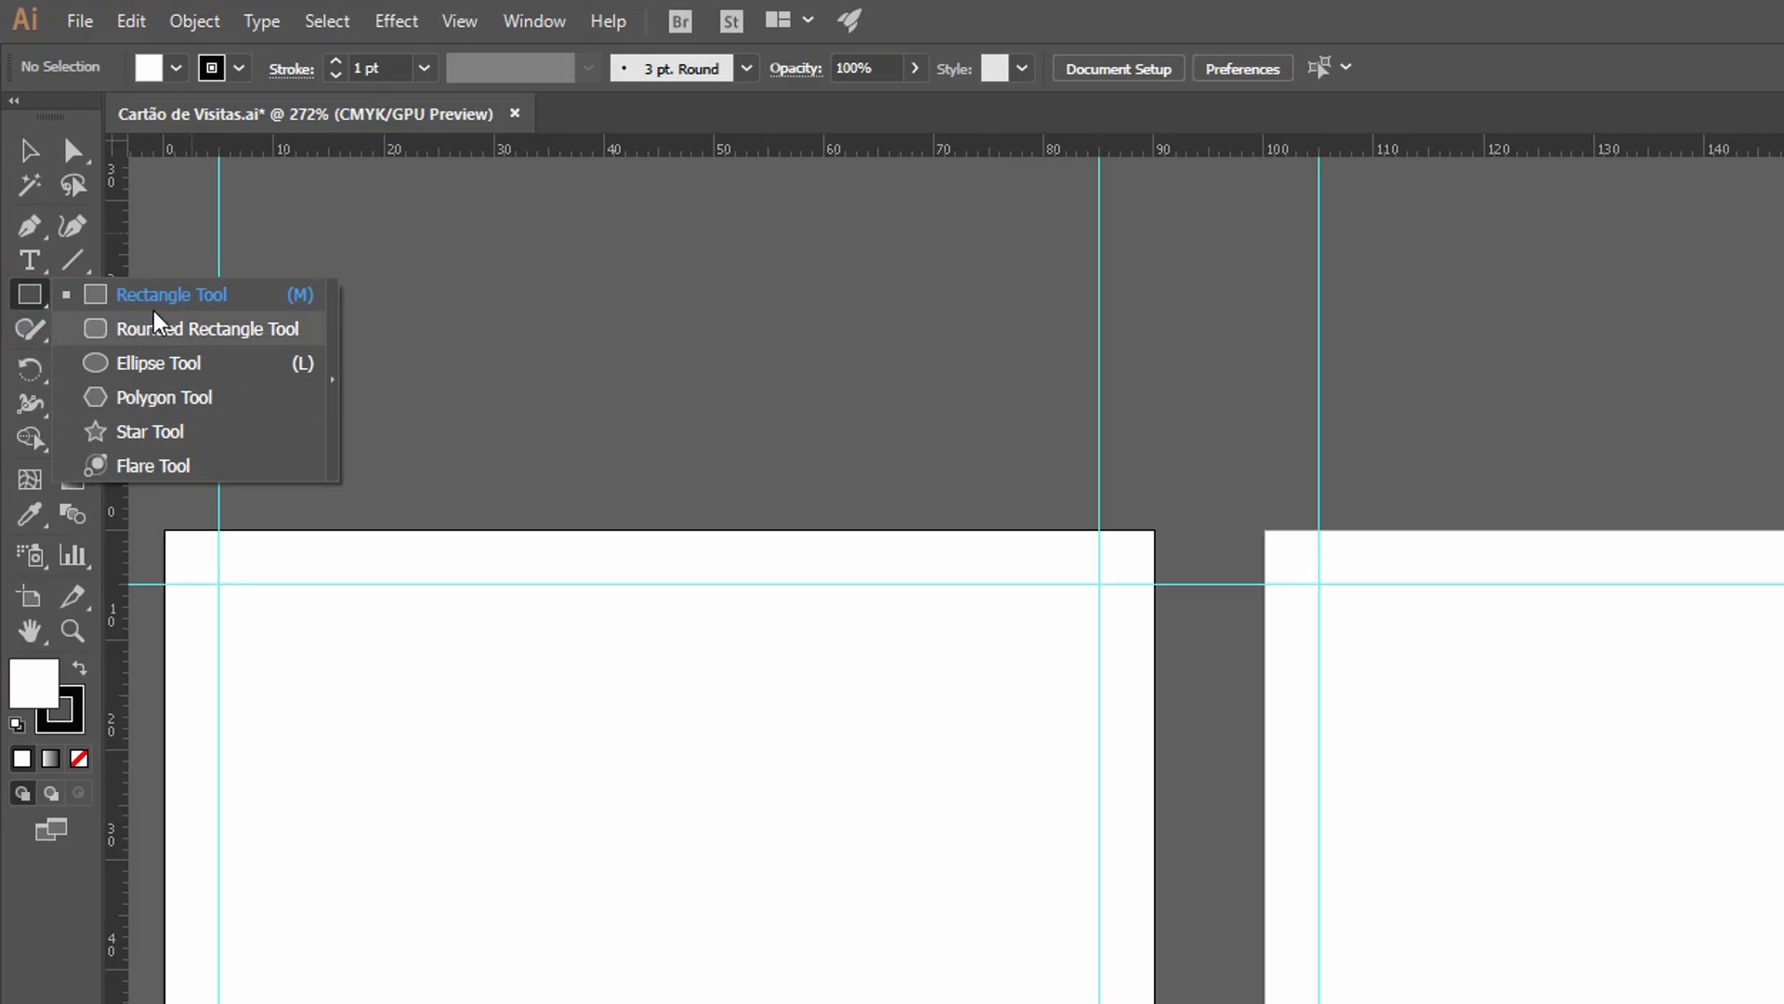
click(334, 390)
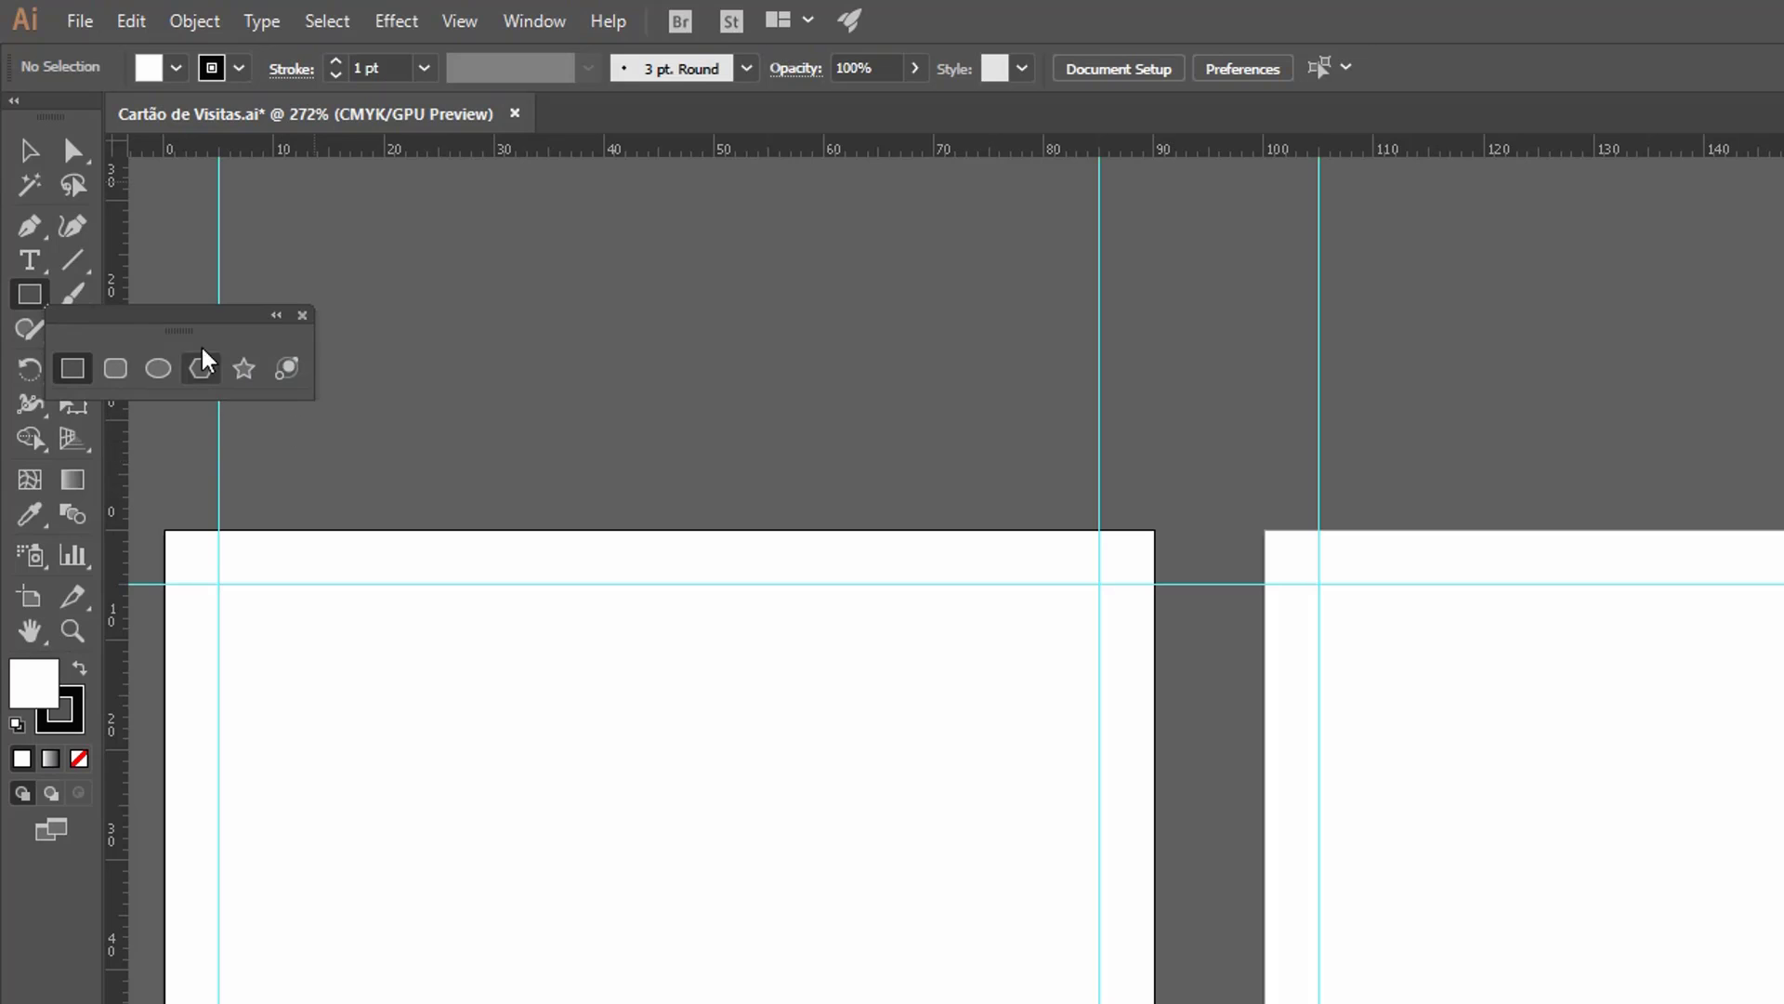
drag(185, 313, 833, 379)
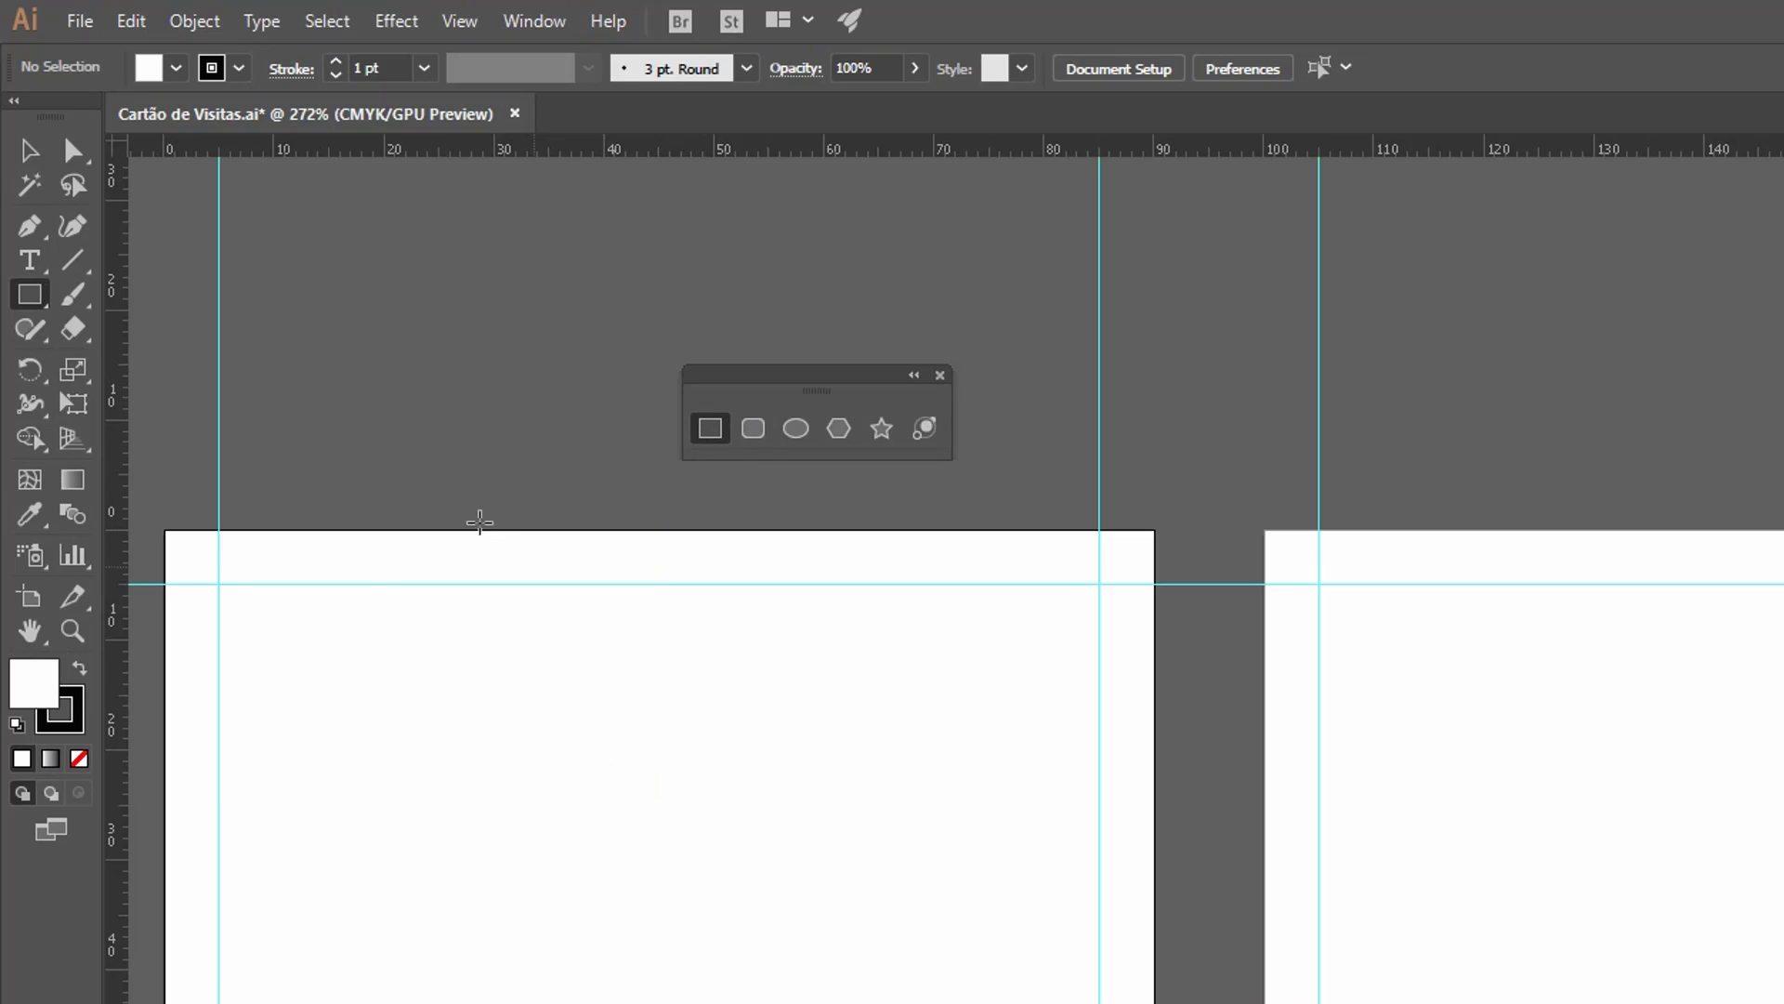
Draw a trial rectangle about 29 × 12 mm and a square about 38 mm on the first artboard, deleting each one.
drag(306, 622, 628, 749)
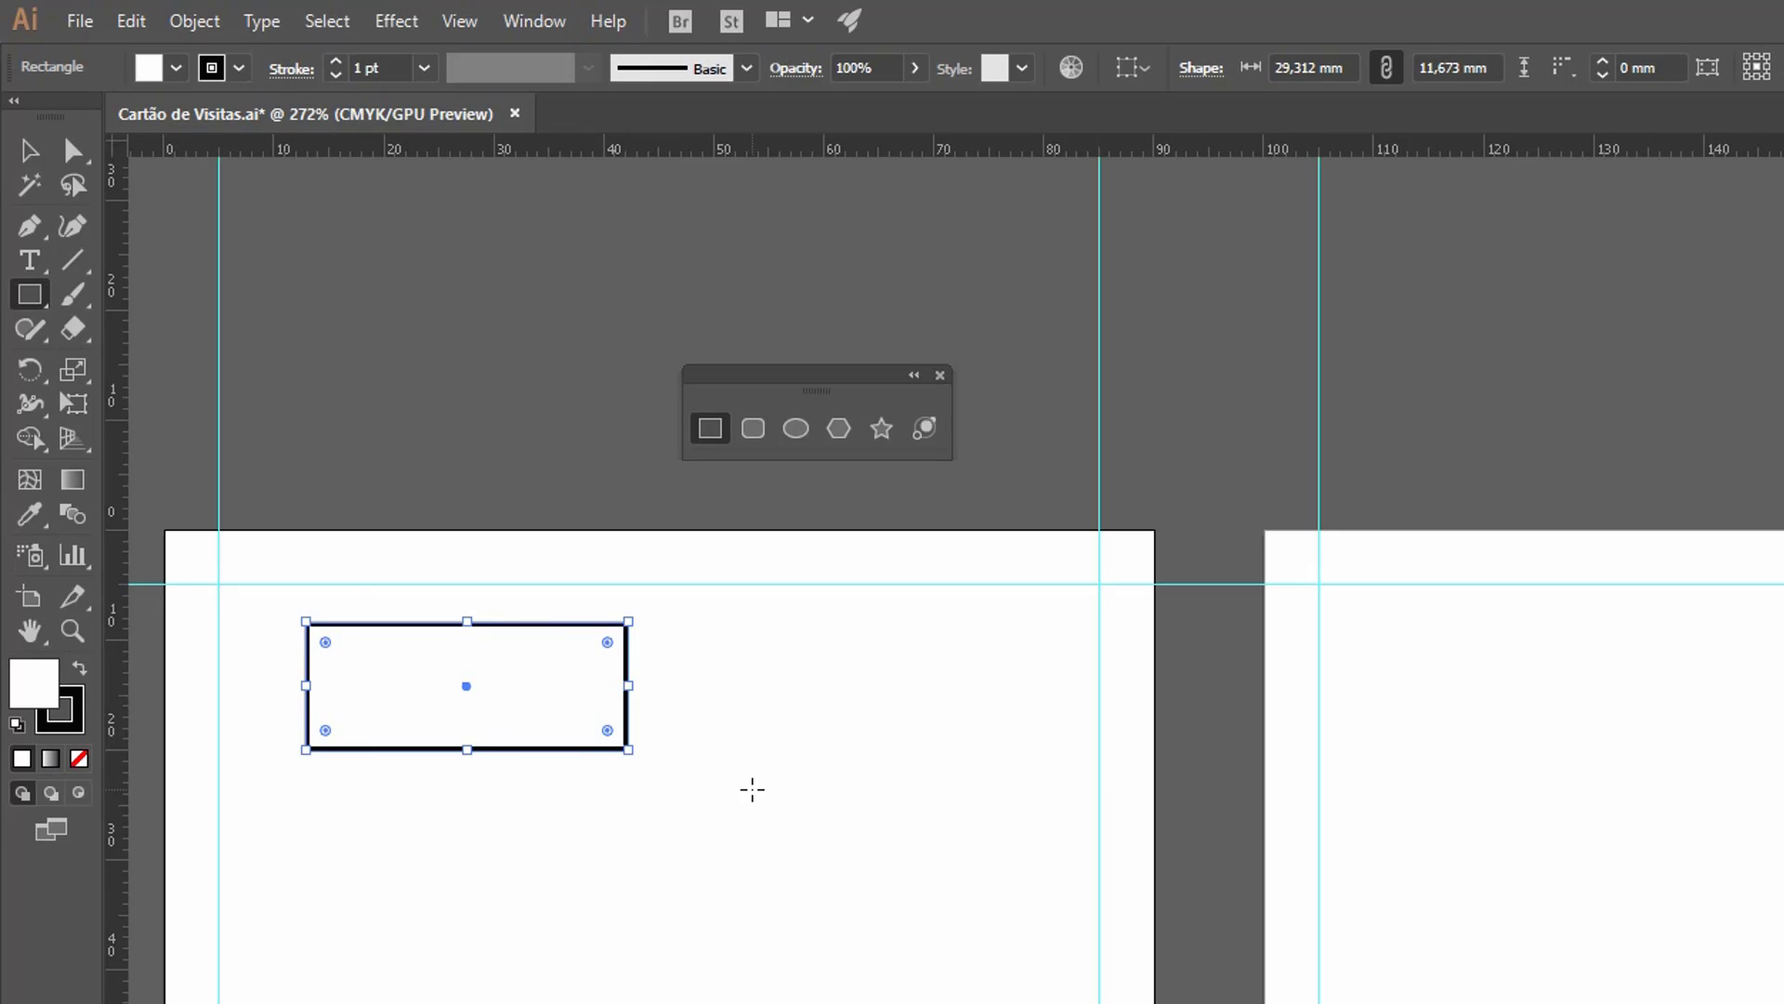
key(Delete)
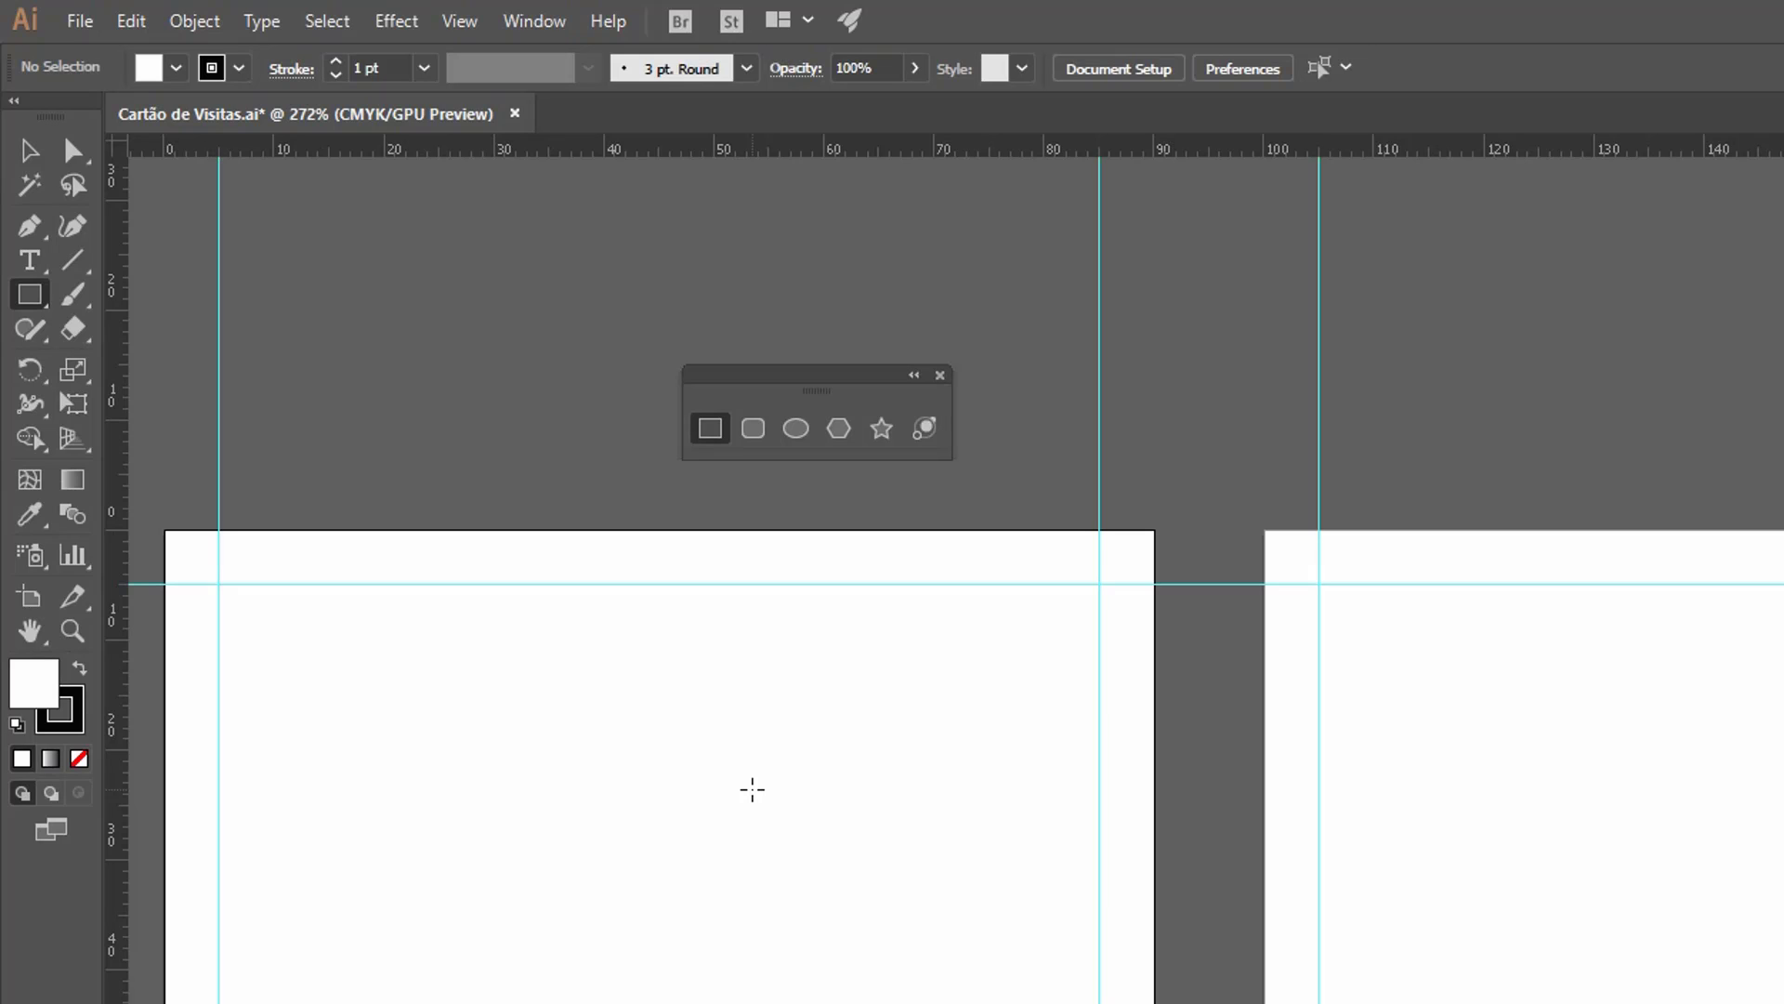
drag(465, 693, 876, 993)
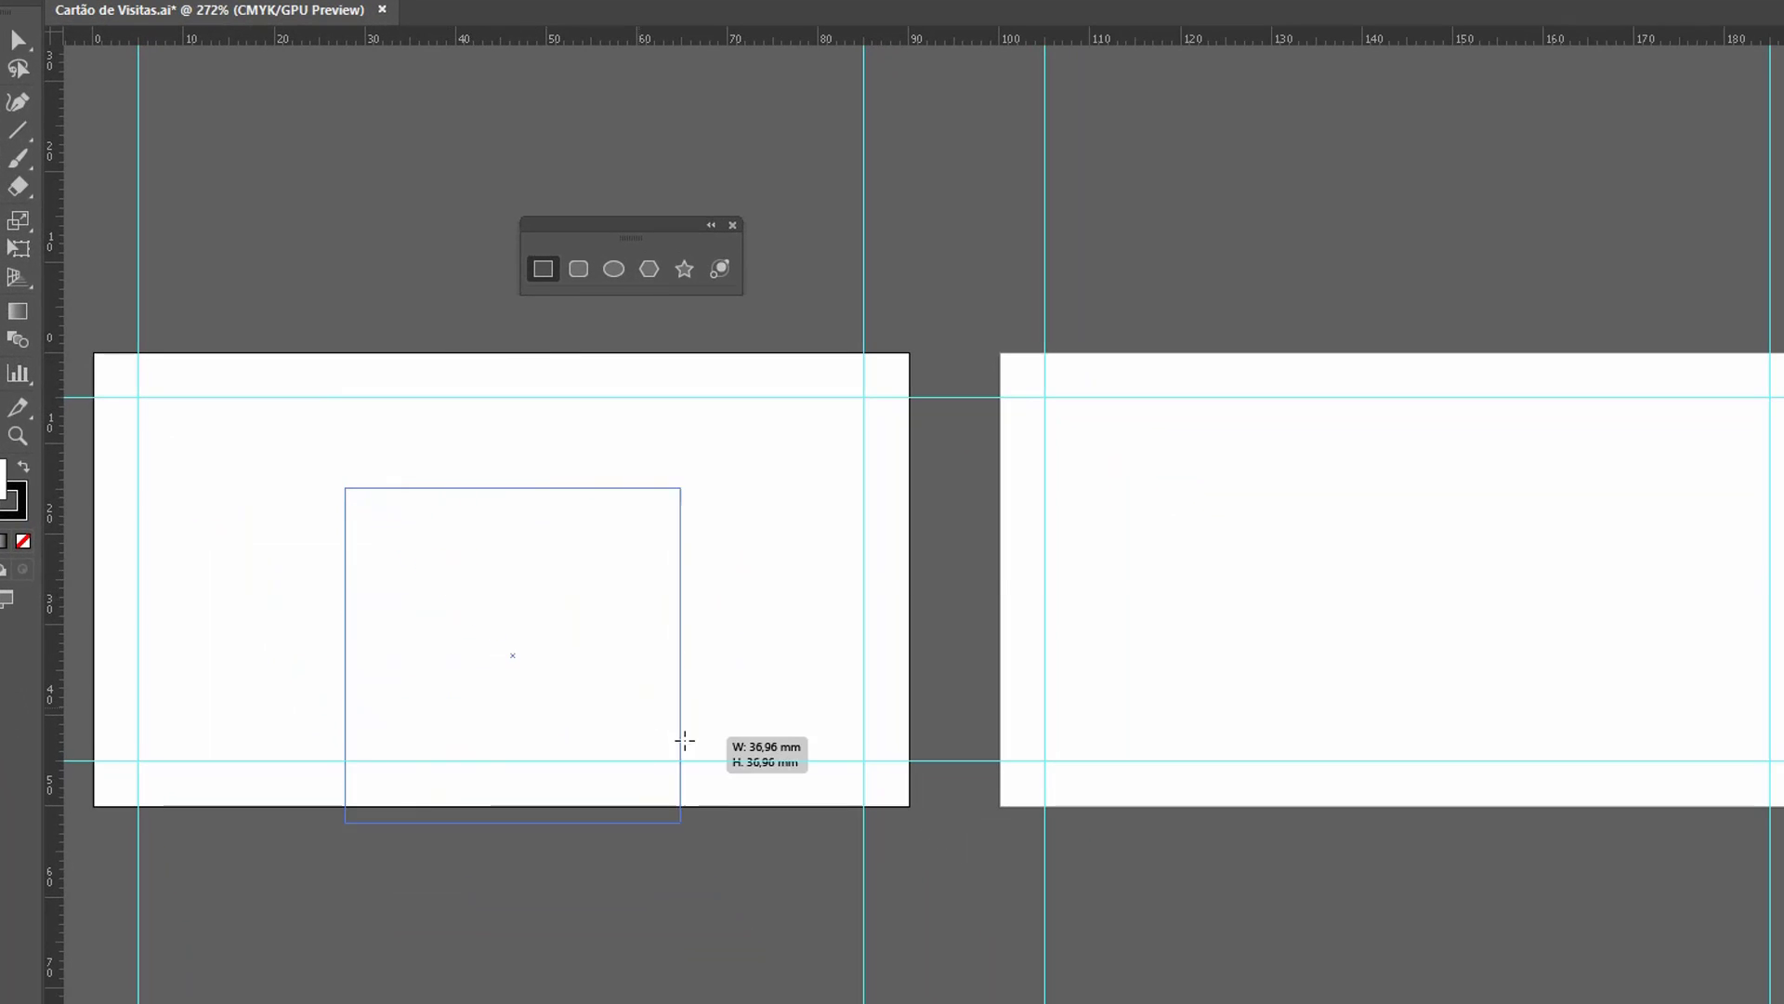
drag(685, 741, 500, 658)
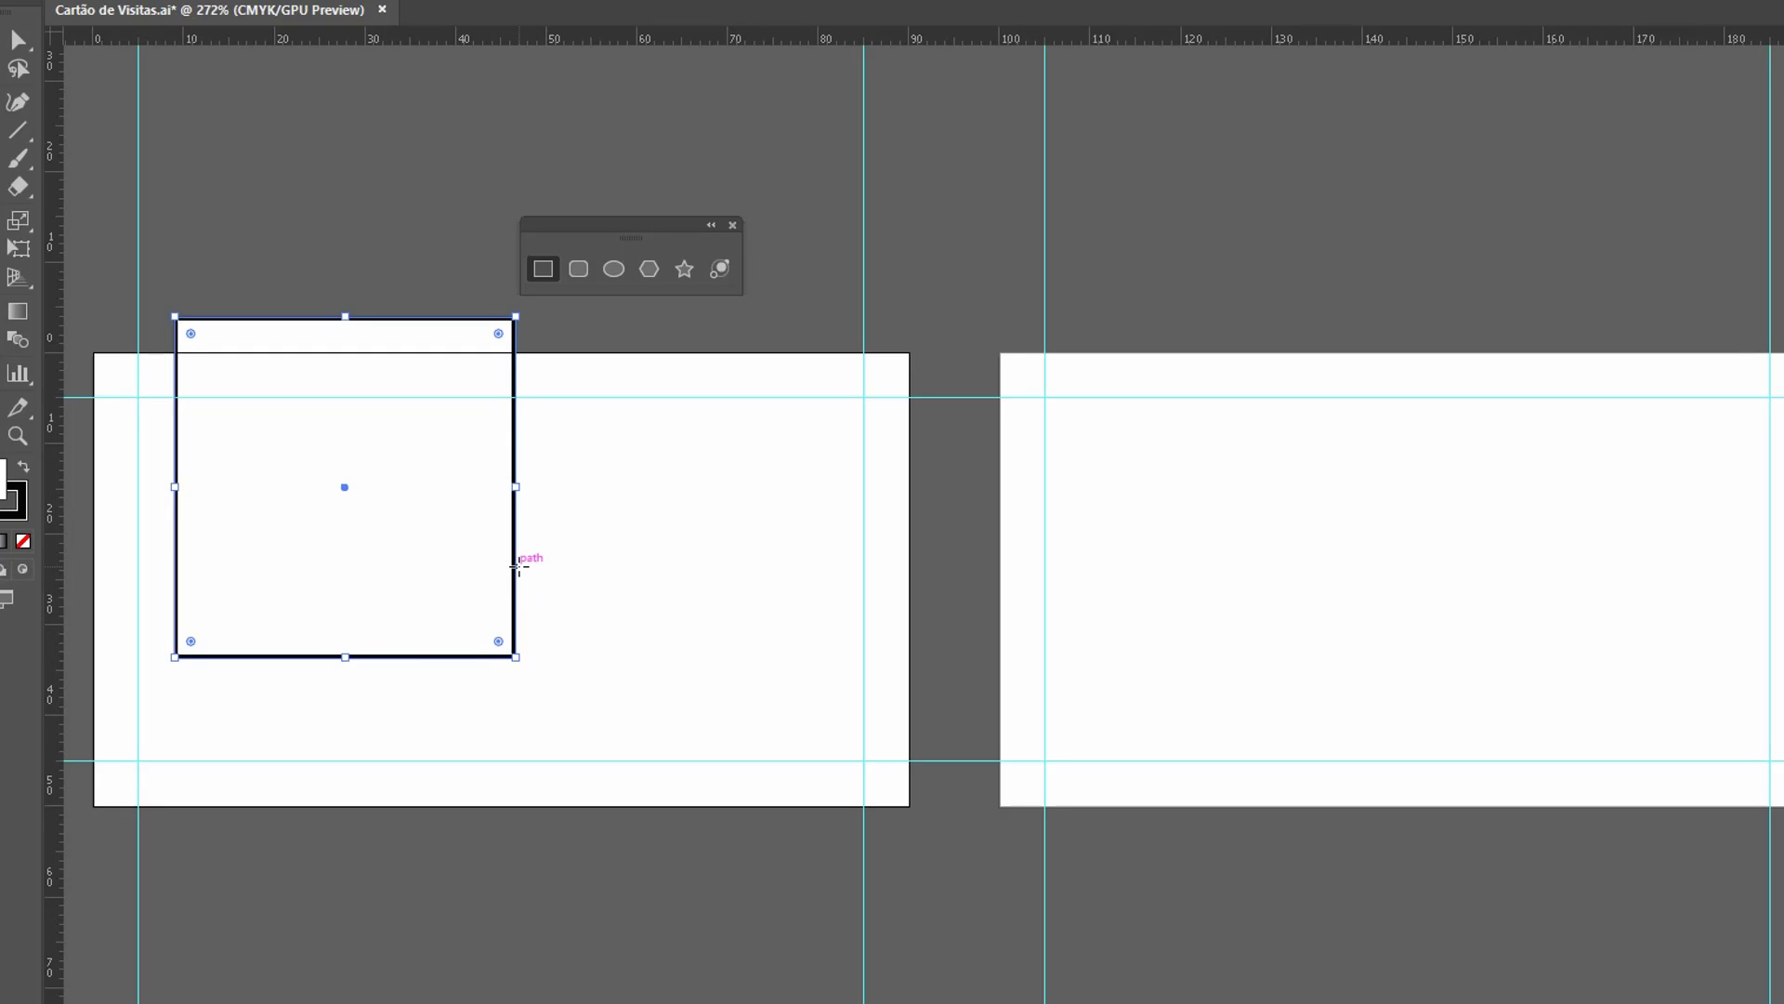
key(Delete)
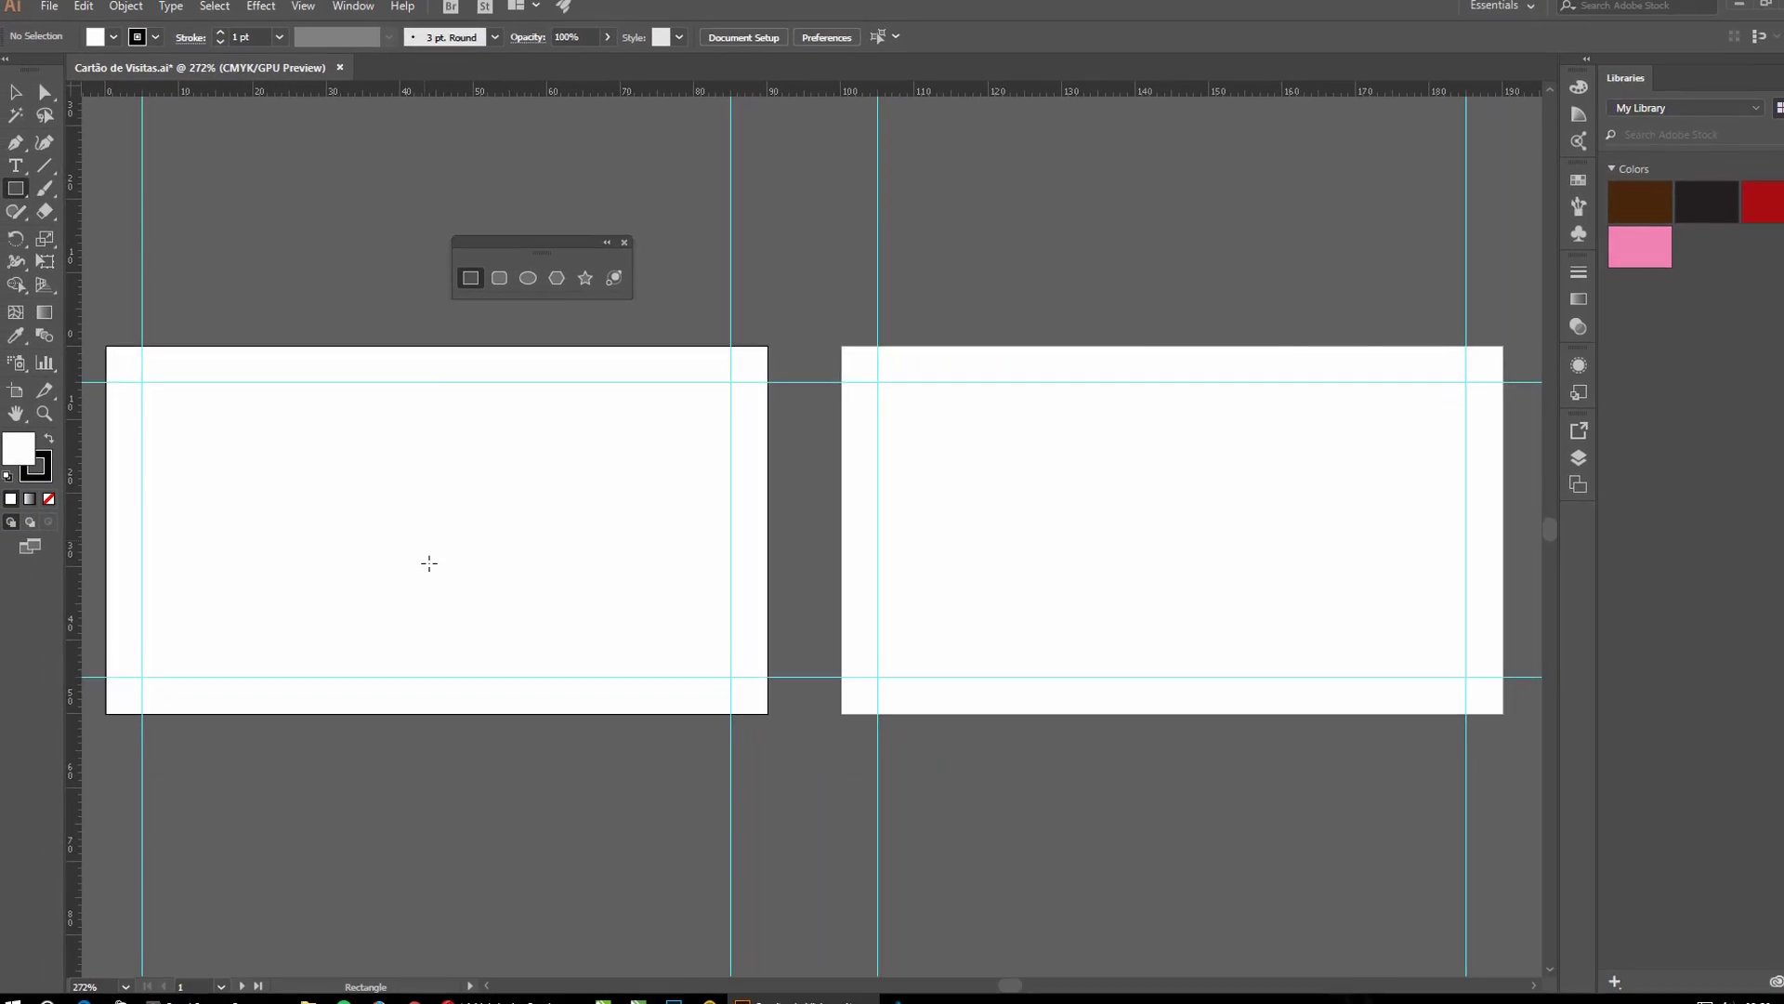
click(428, 525)
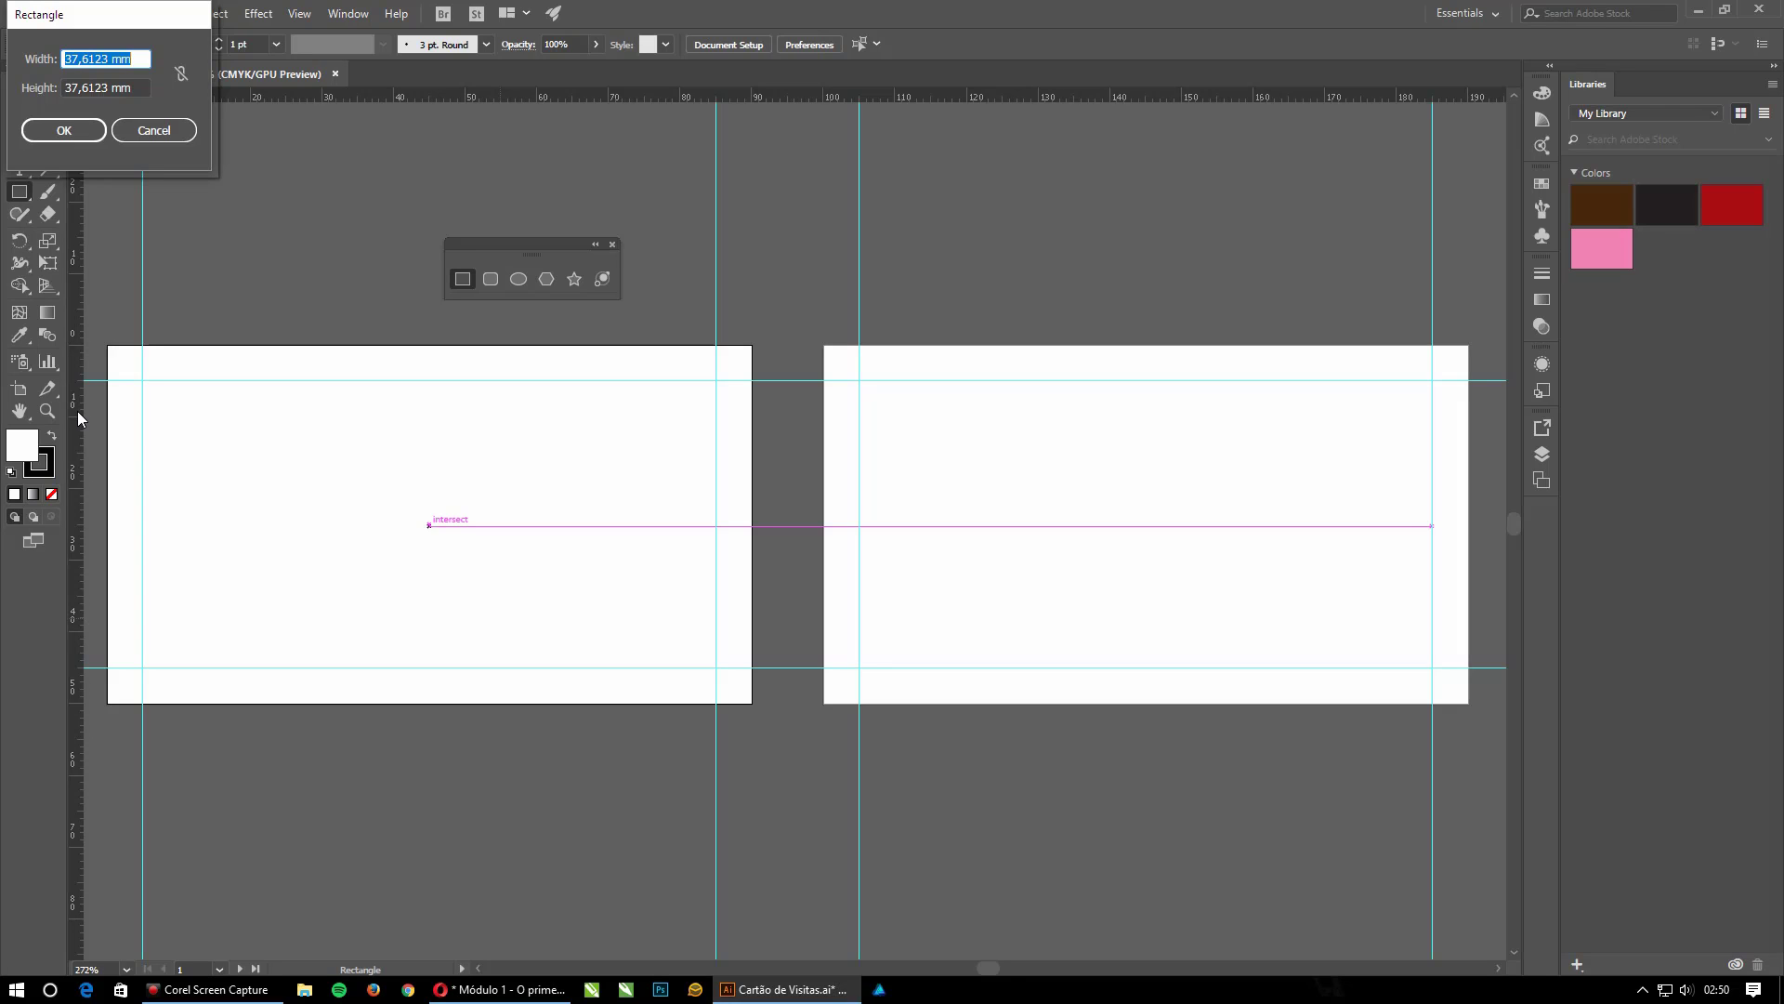
click(154, 130)
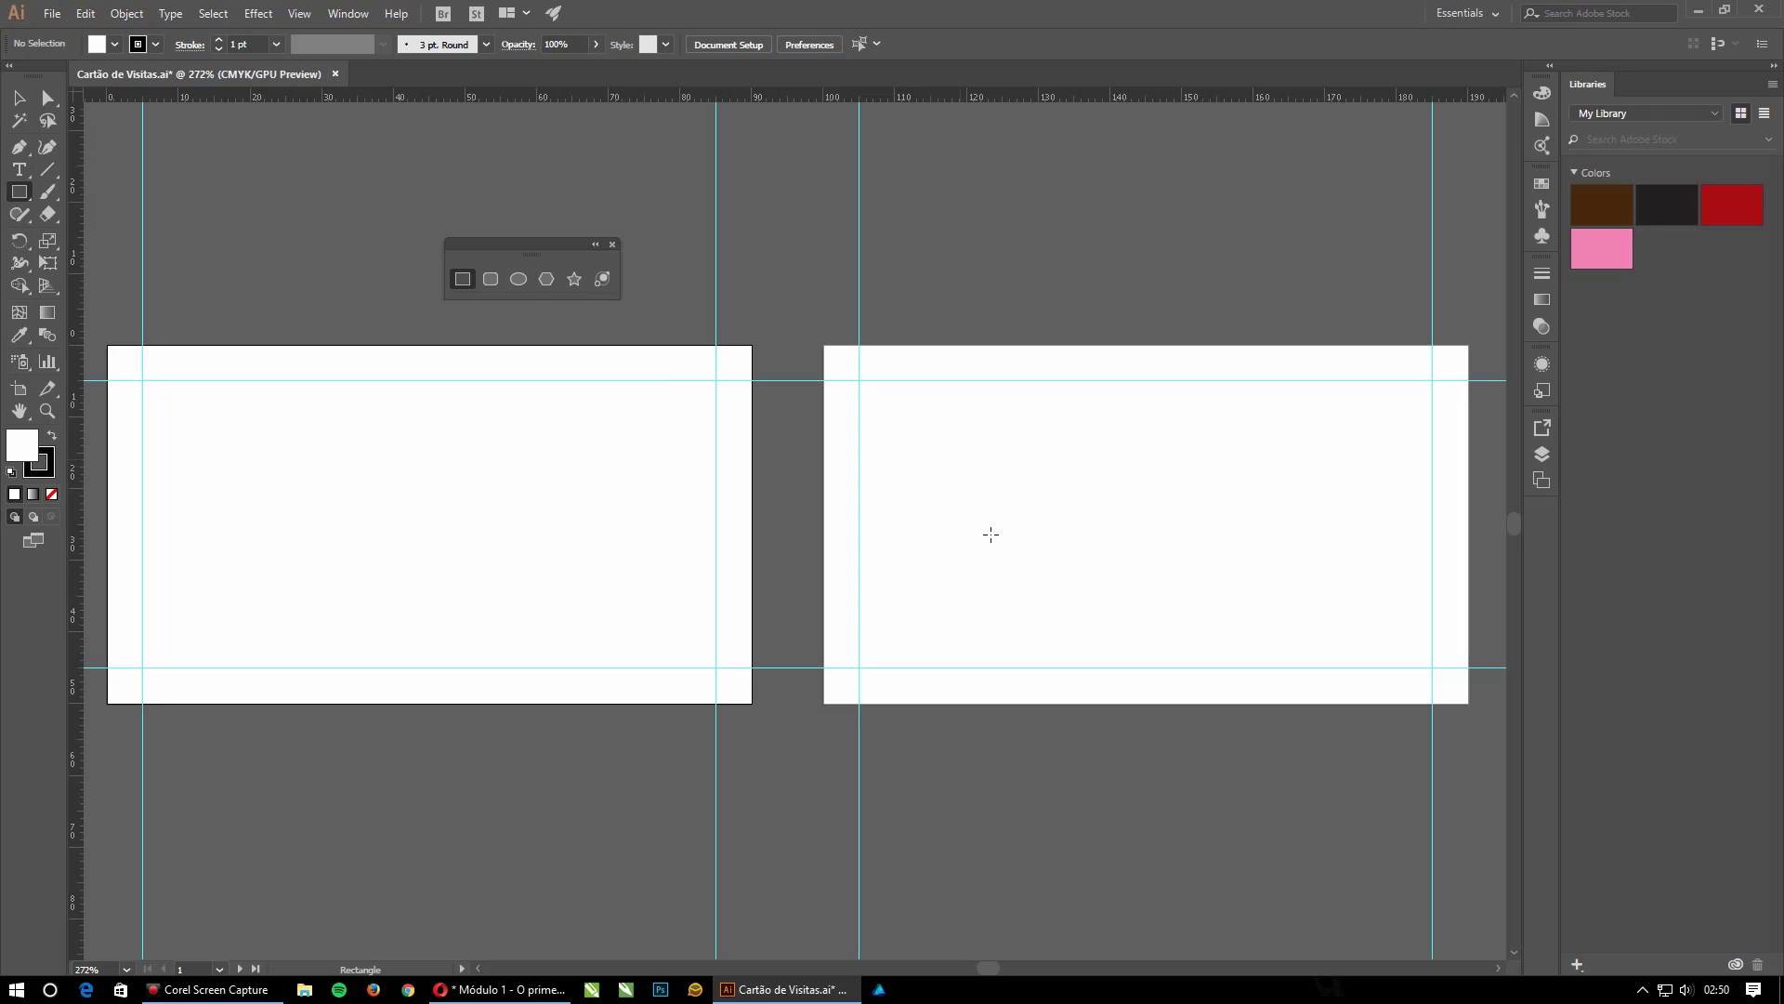
drag(823, 345, 823, 892)
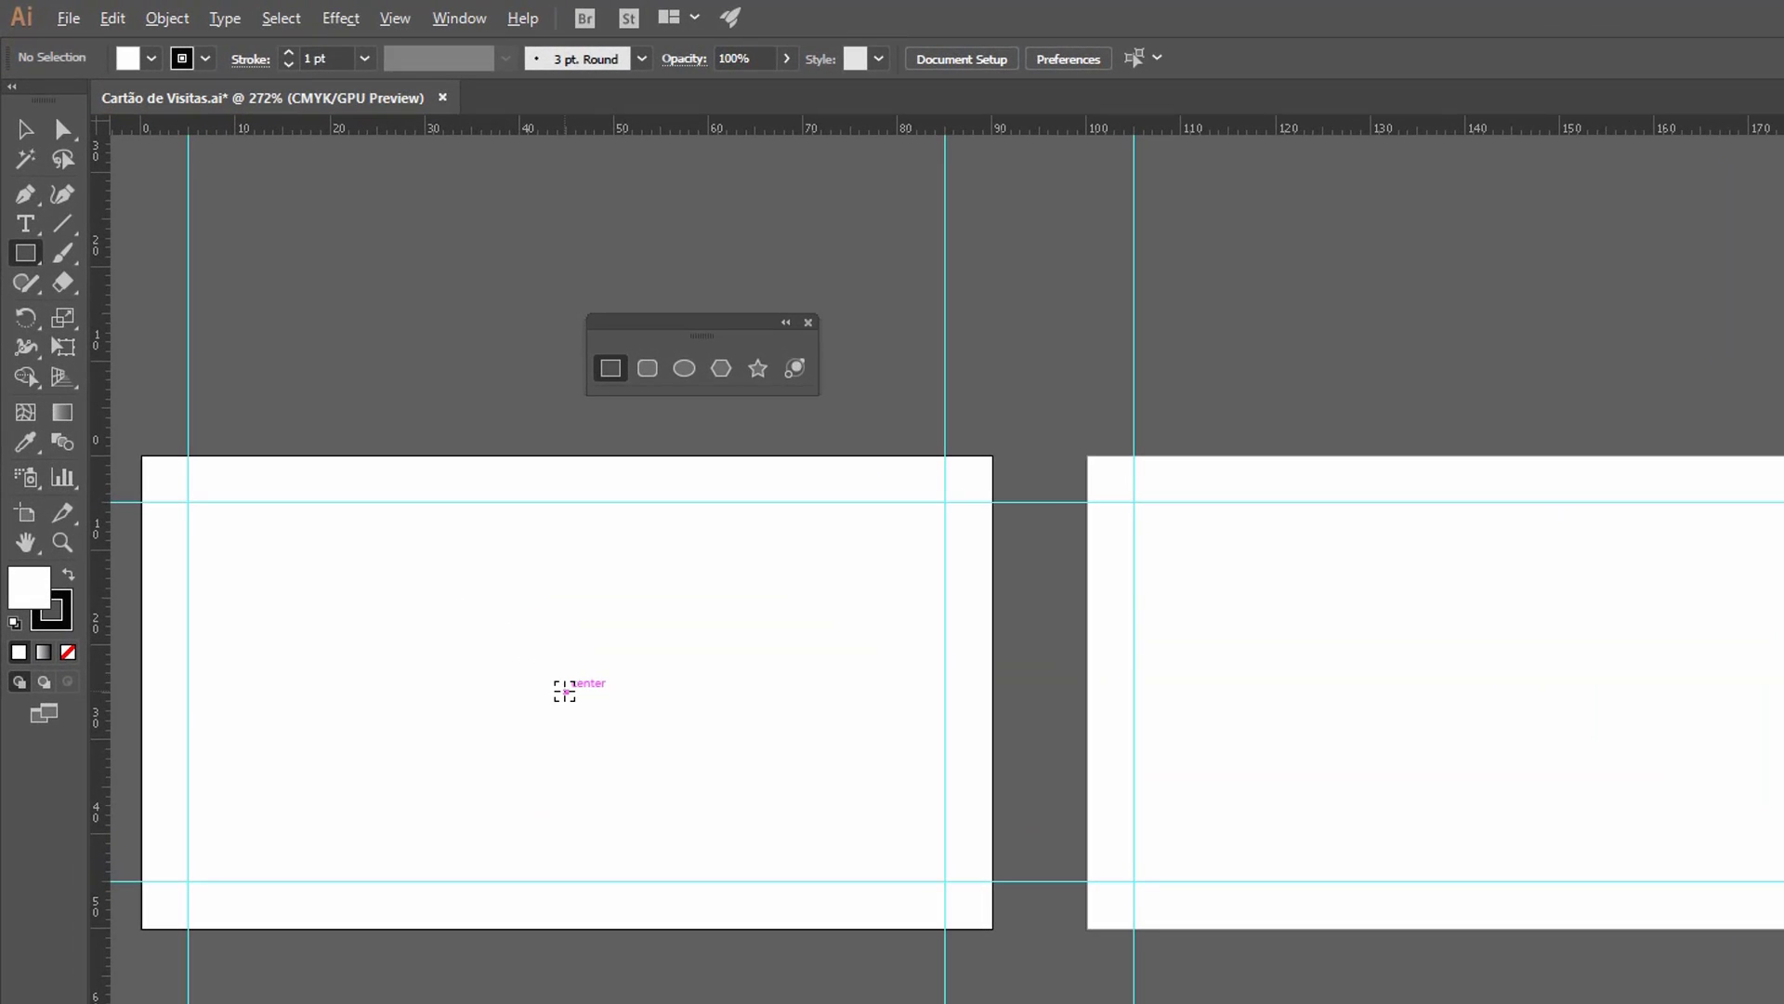
Create a 90 mm wide, 50 mm high rectangle centred on the first artboard by entering its exact dimensions.
click(564, 692)
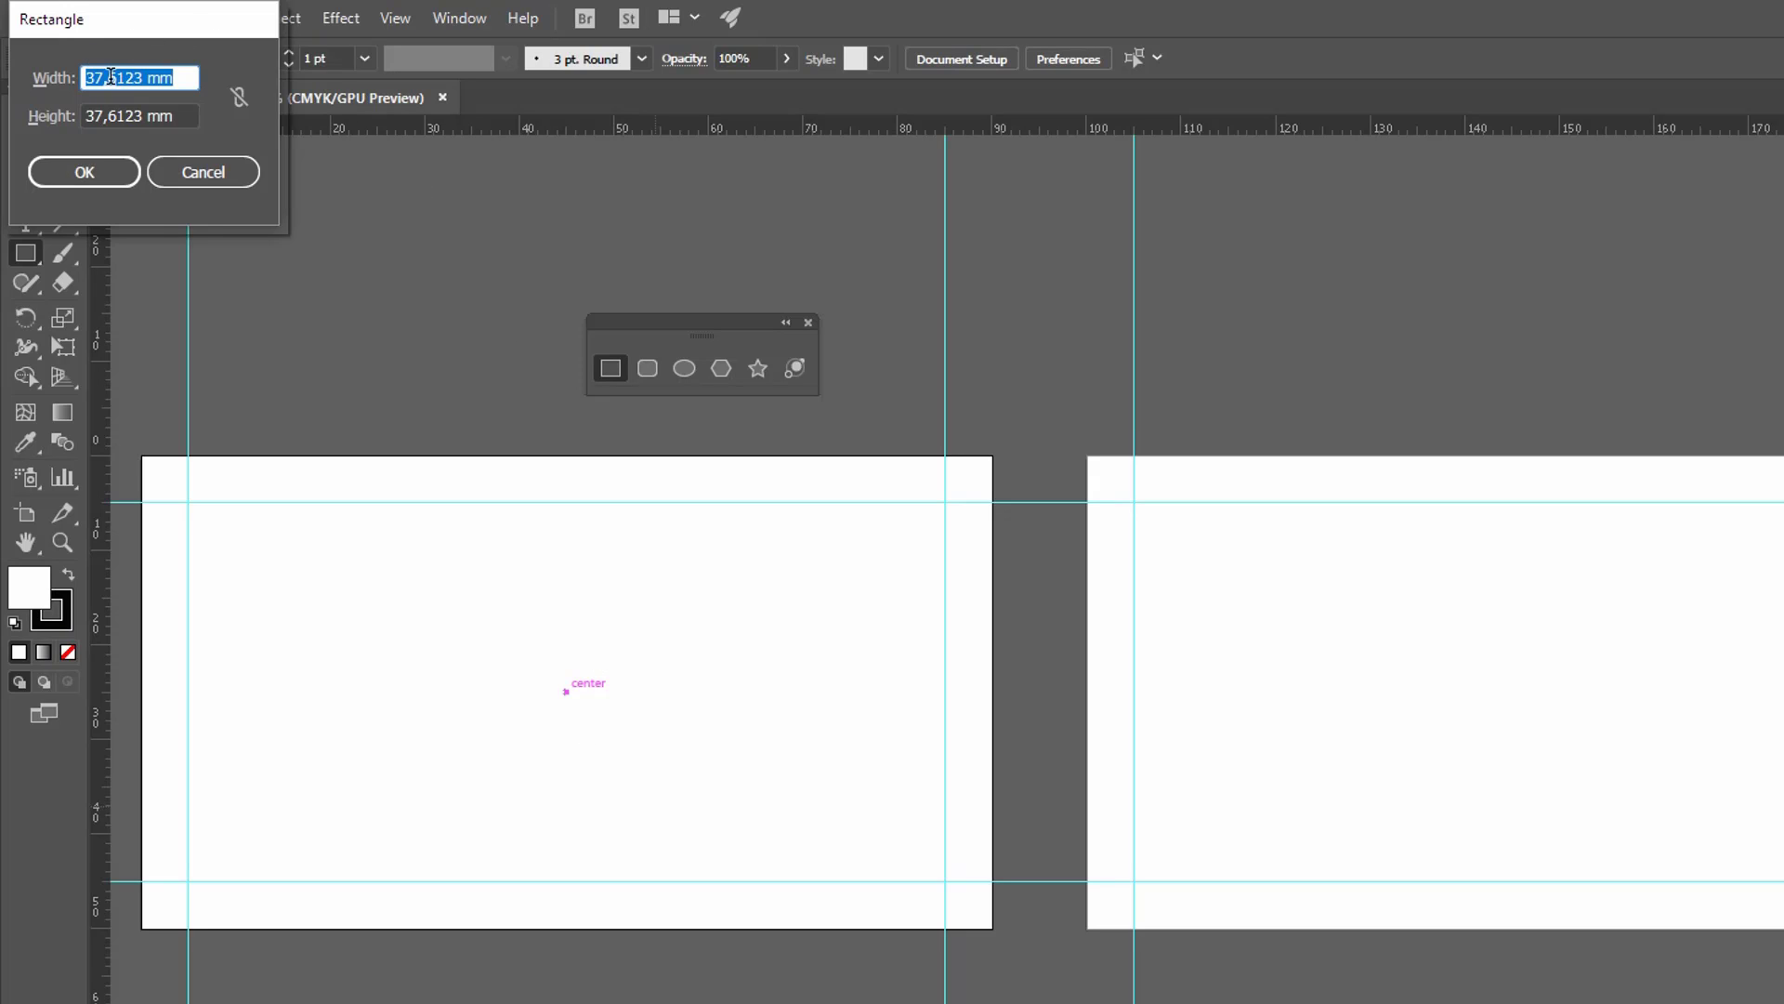
drag(190, 82, 52, 72)
text(90)
key(Tab)
text(50)
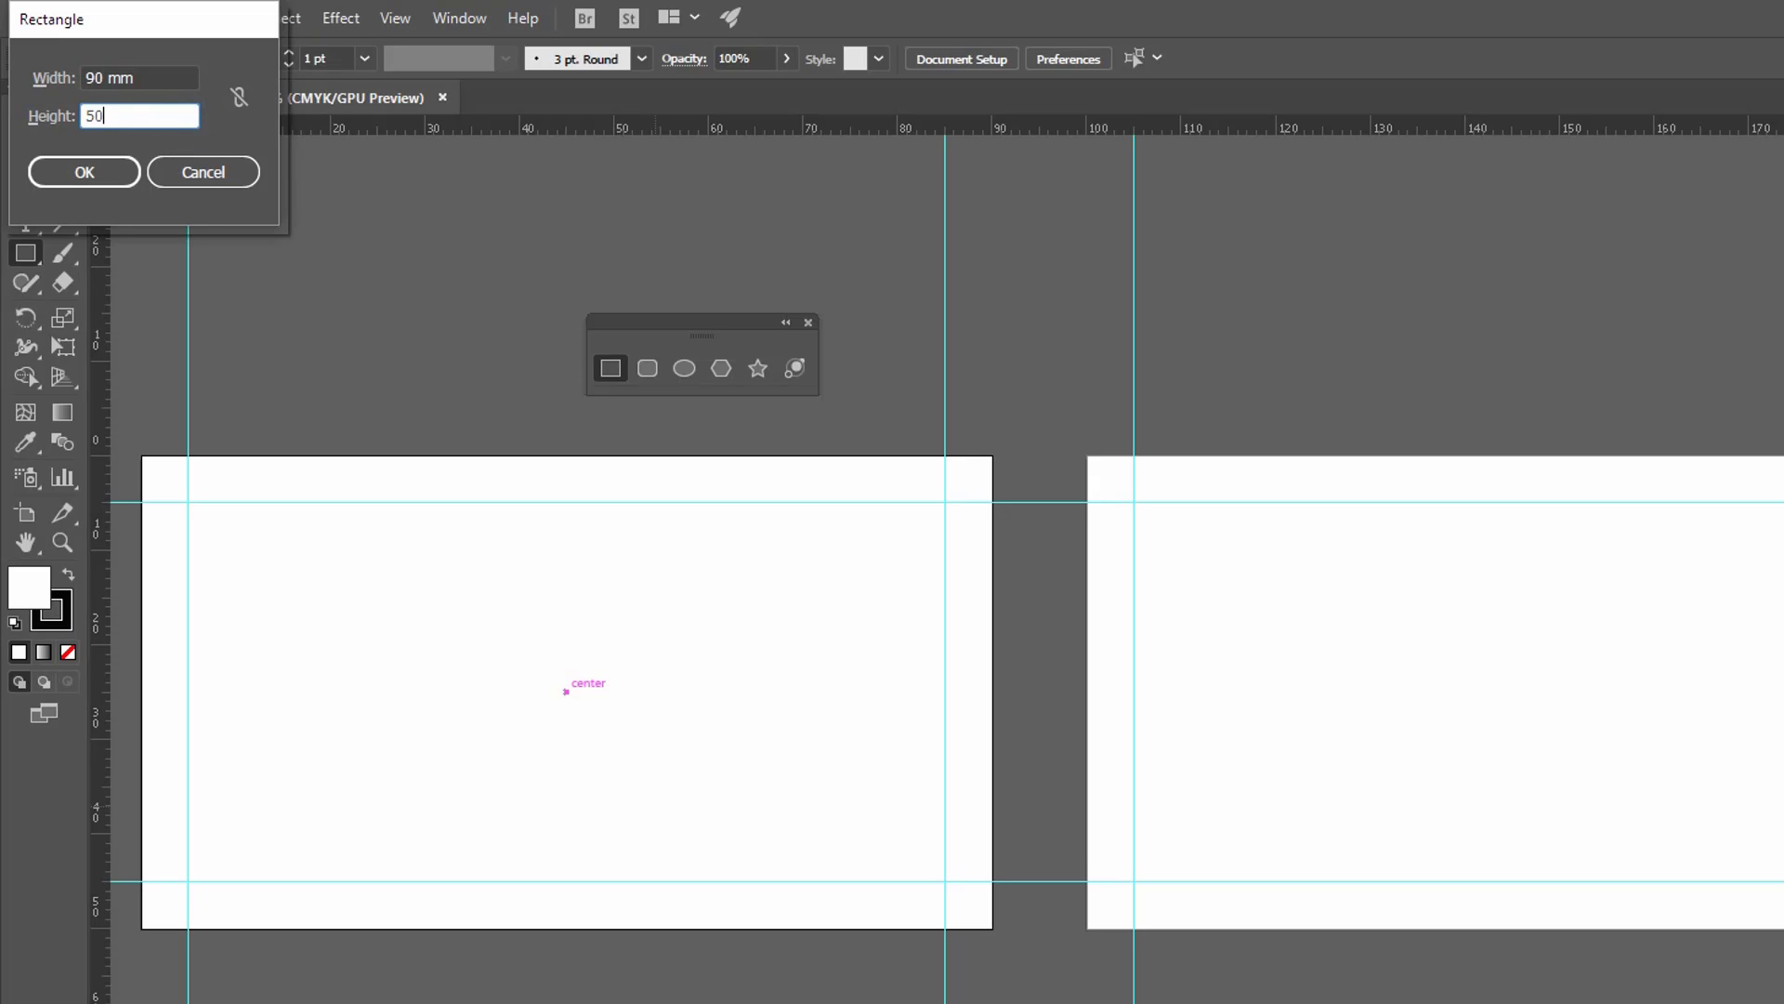
click(103, 176)
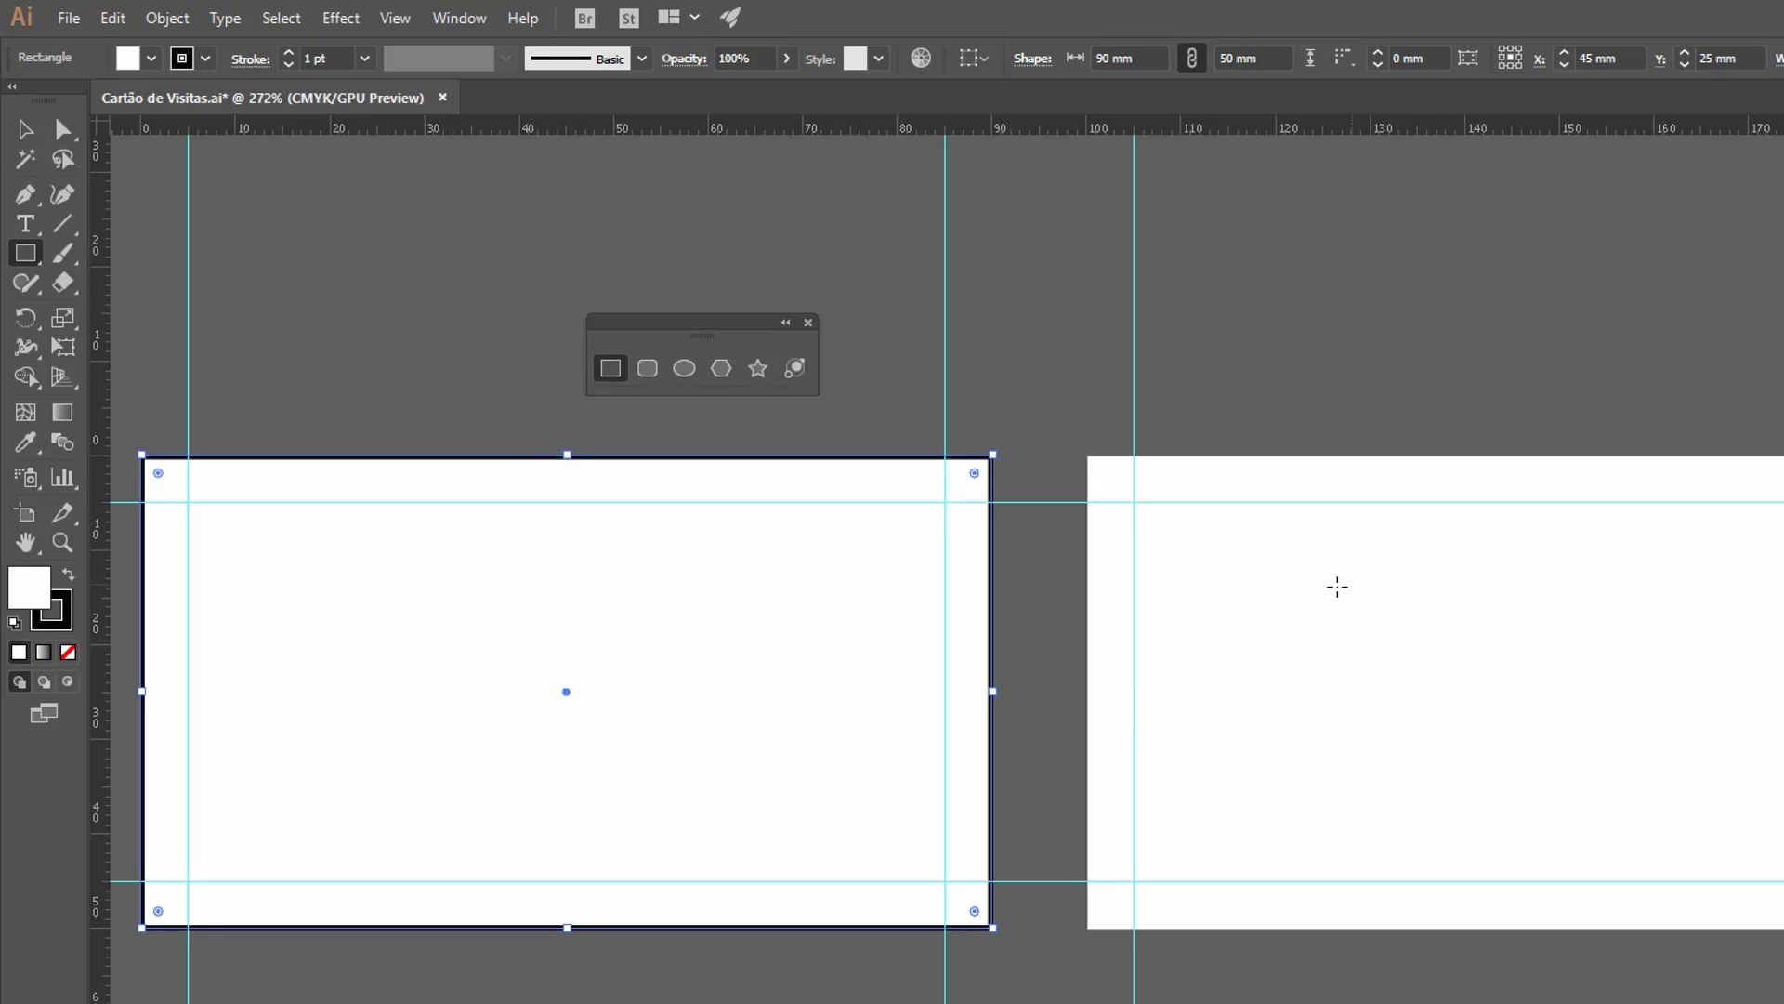
click(1336, 586)
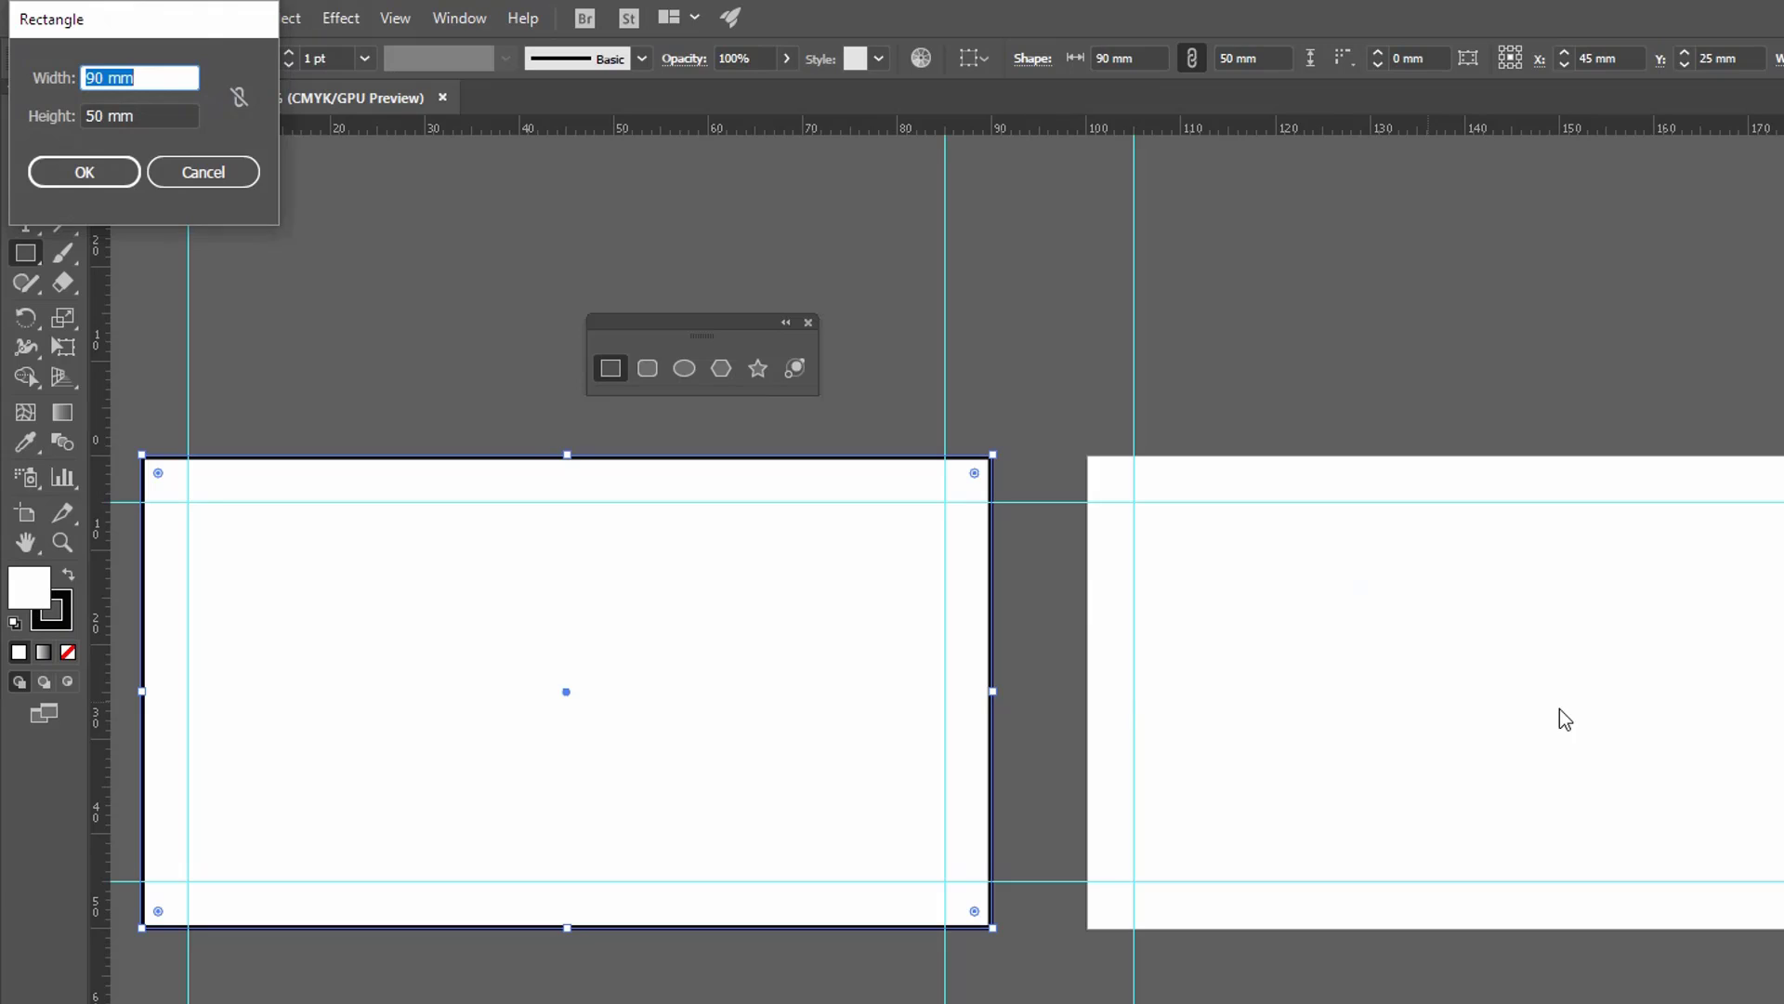
key(Escape)
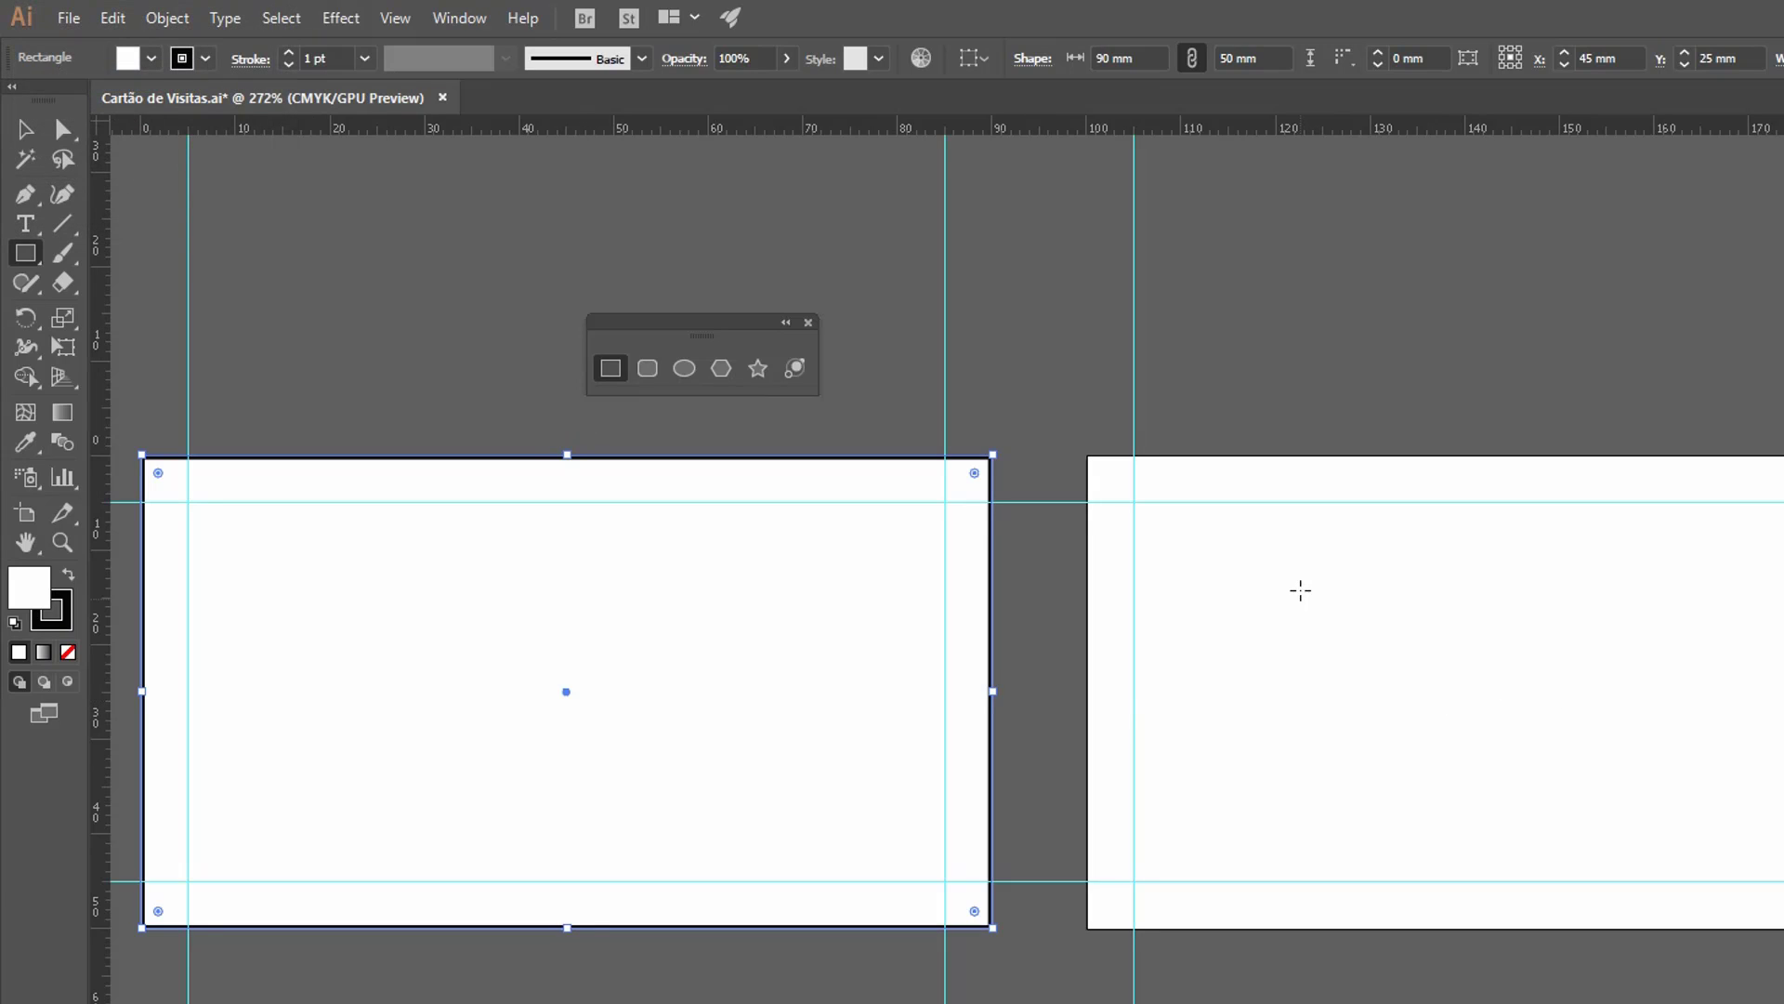
key(v)
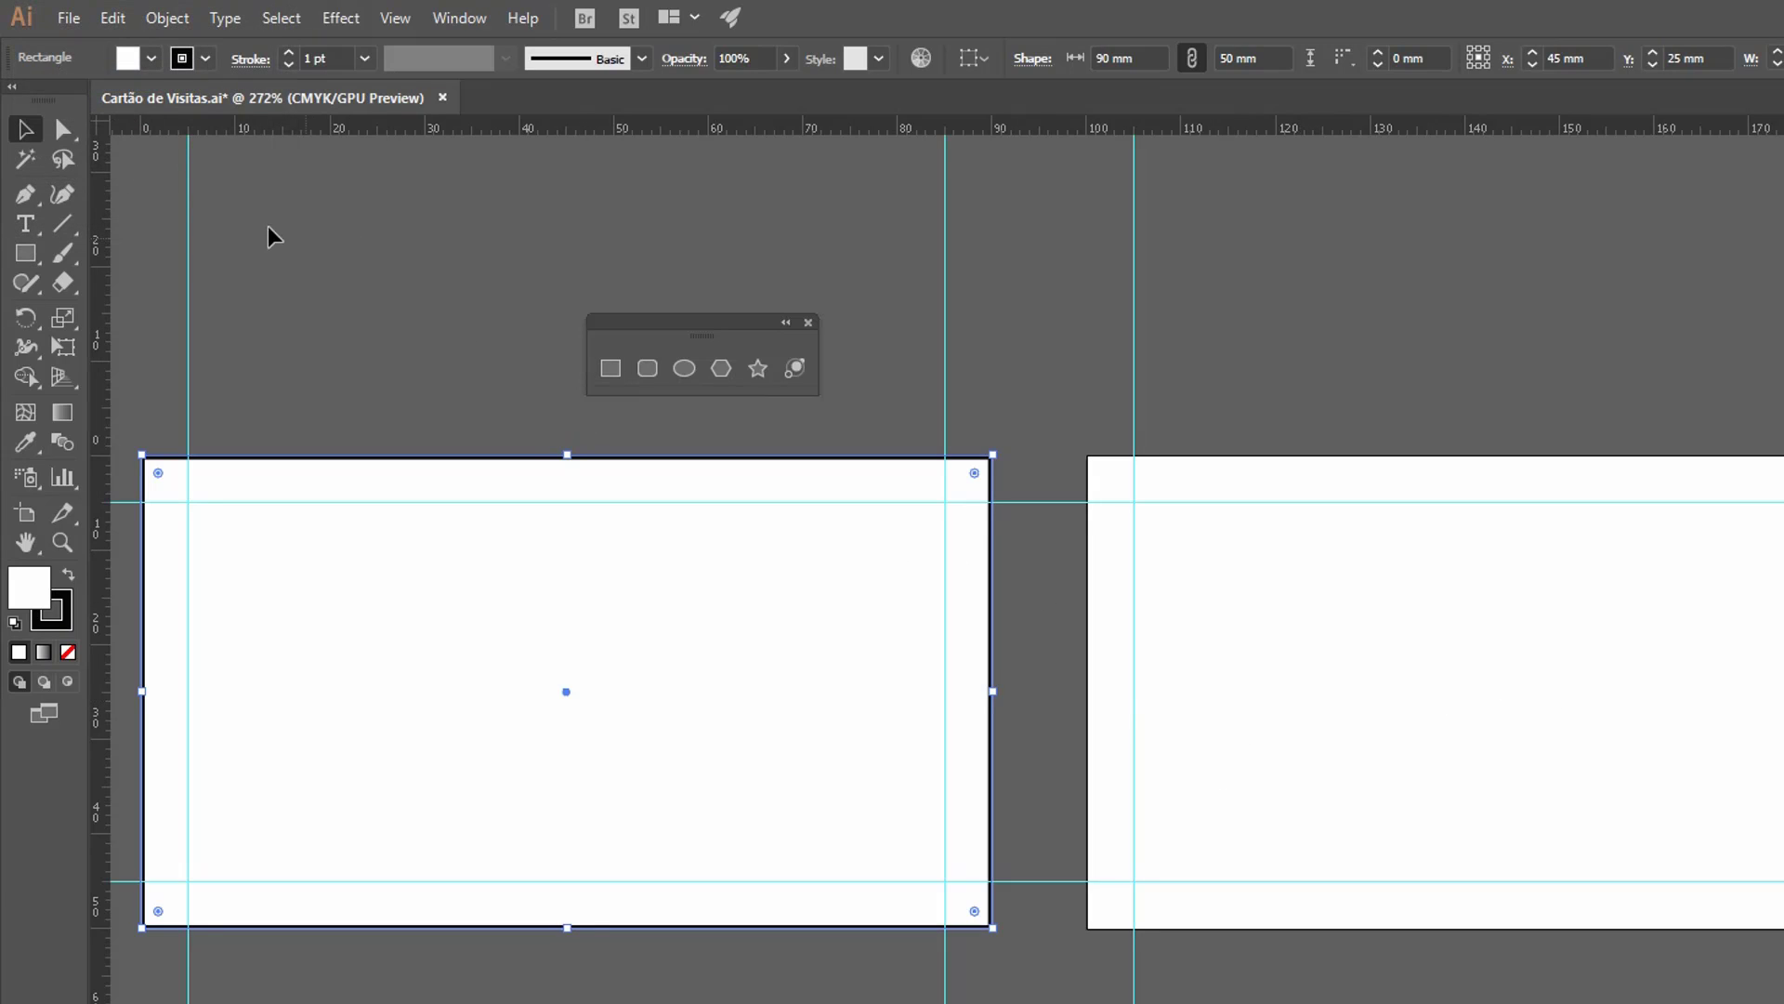
click(1535, 703)
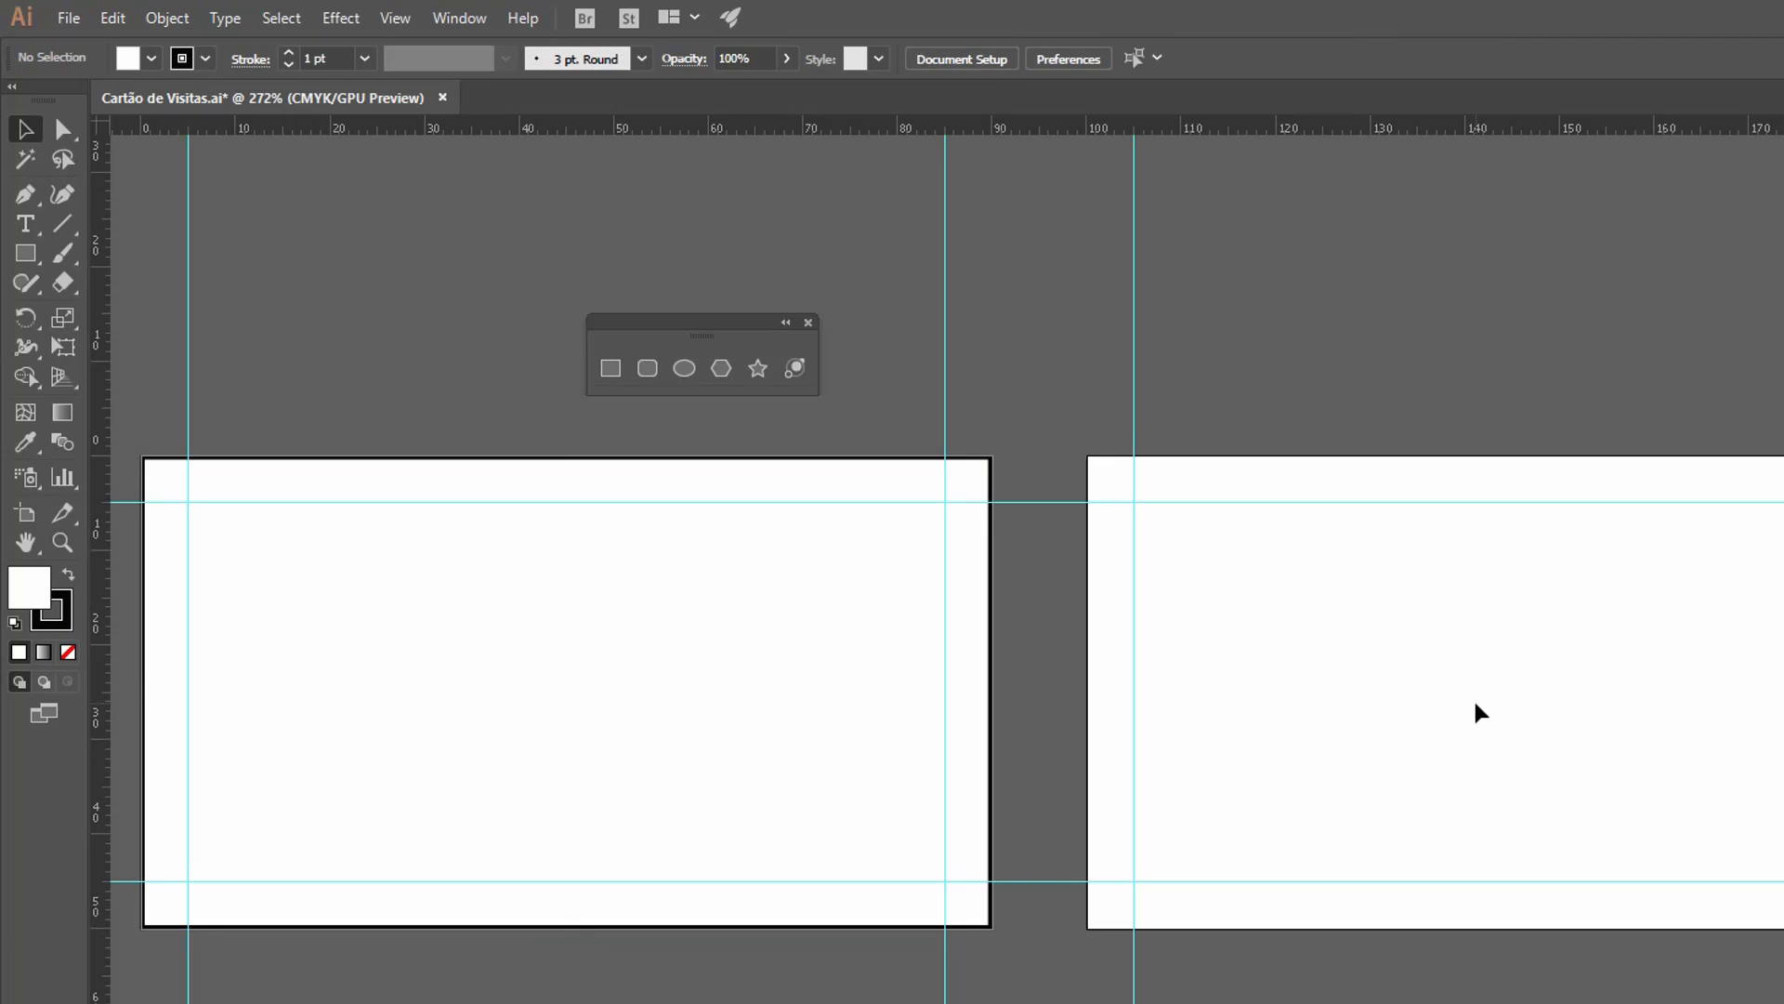
Try to place a 90 × 50 mm rectangle on the second artboard, starting from the artboard's centre.
key(m)
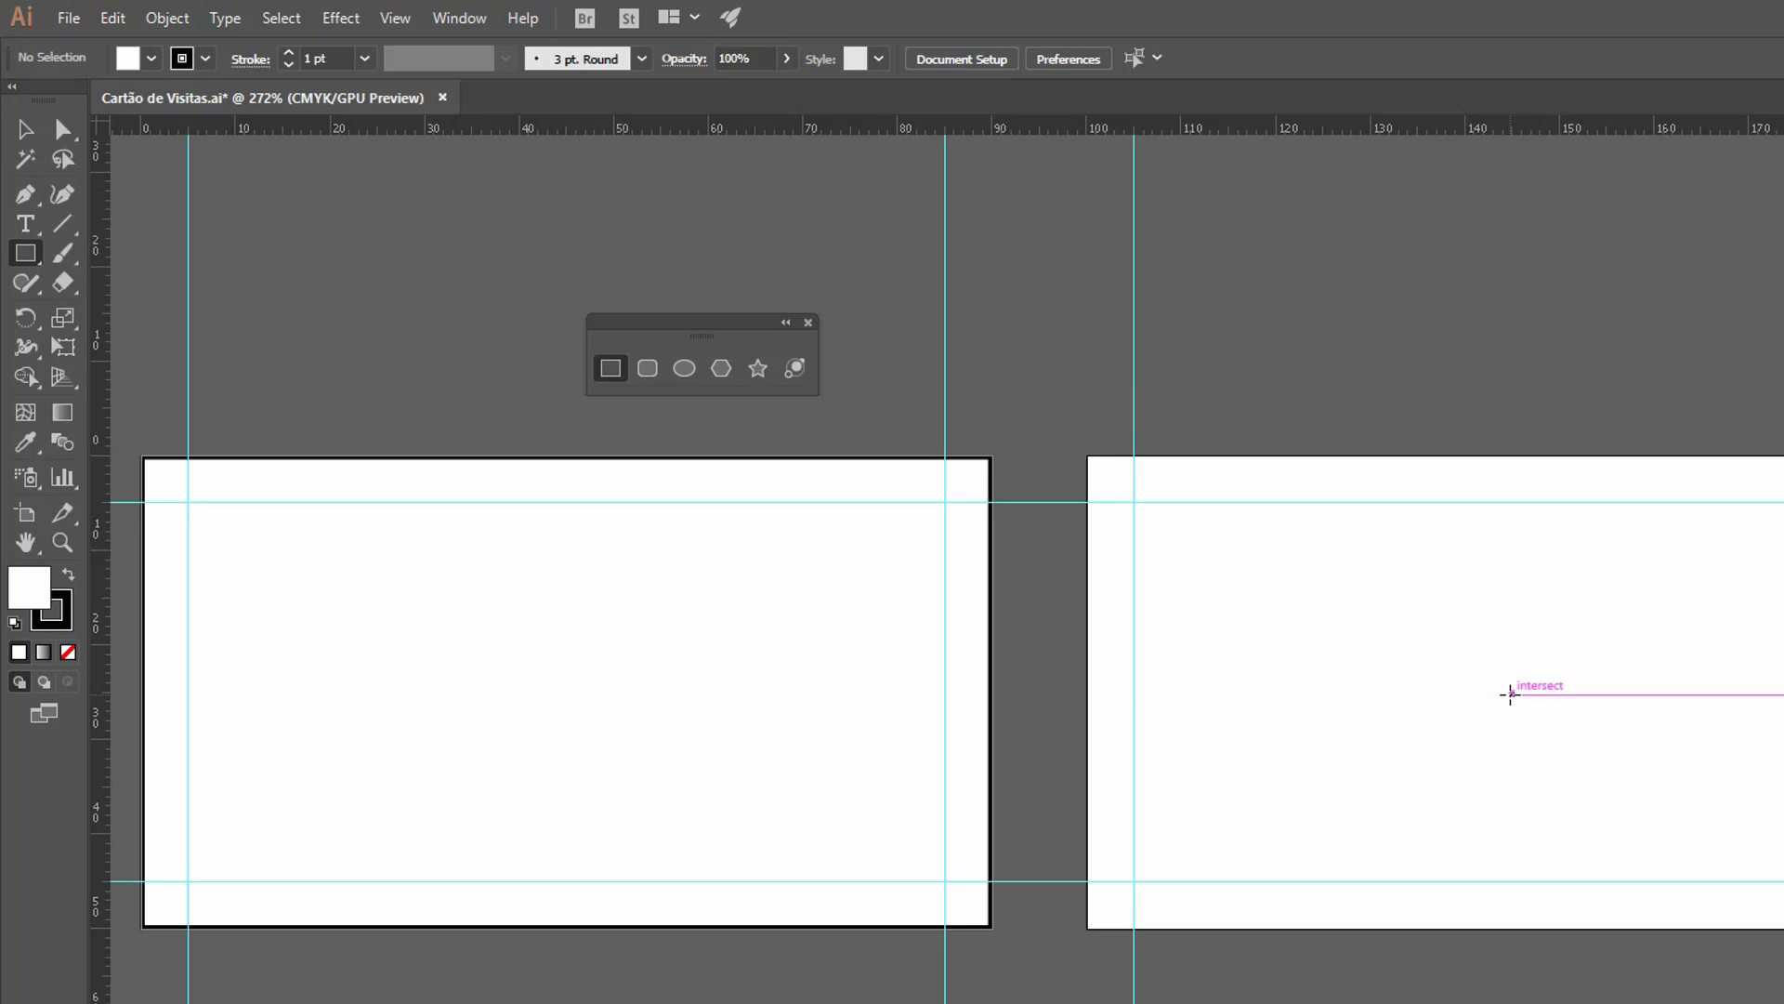
click(1509, 694)
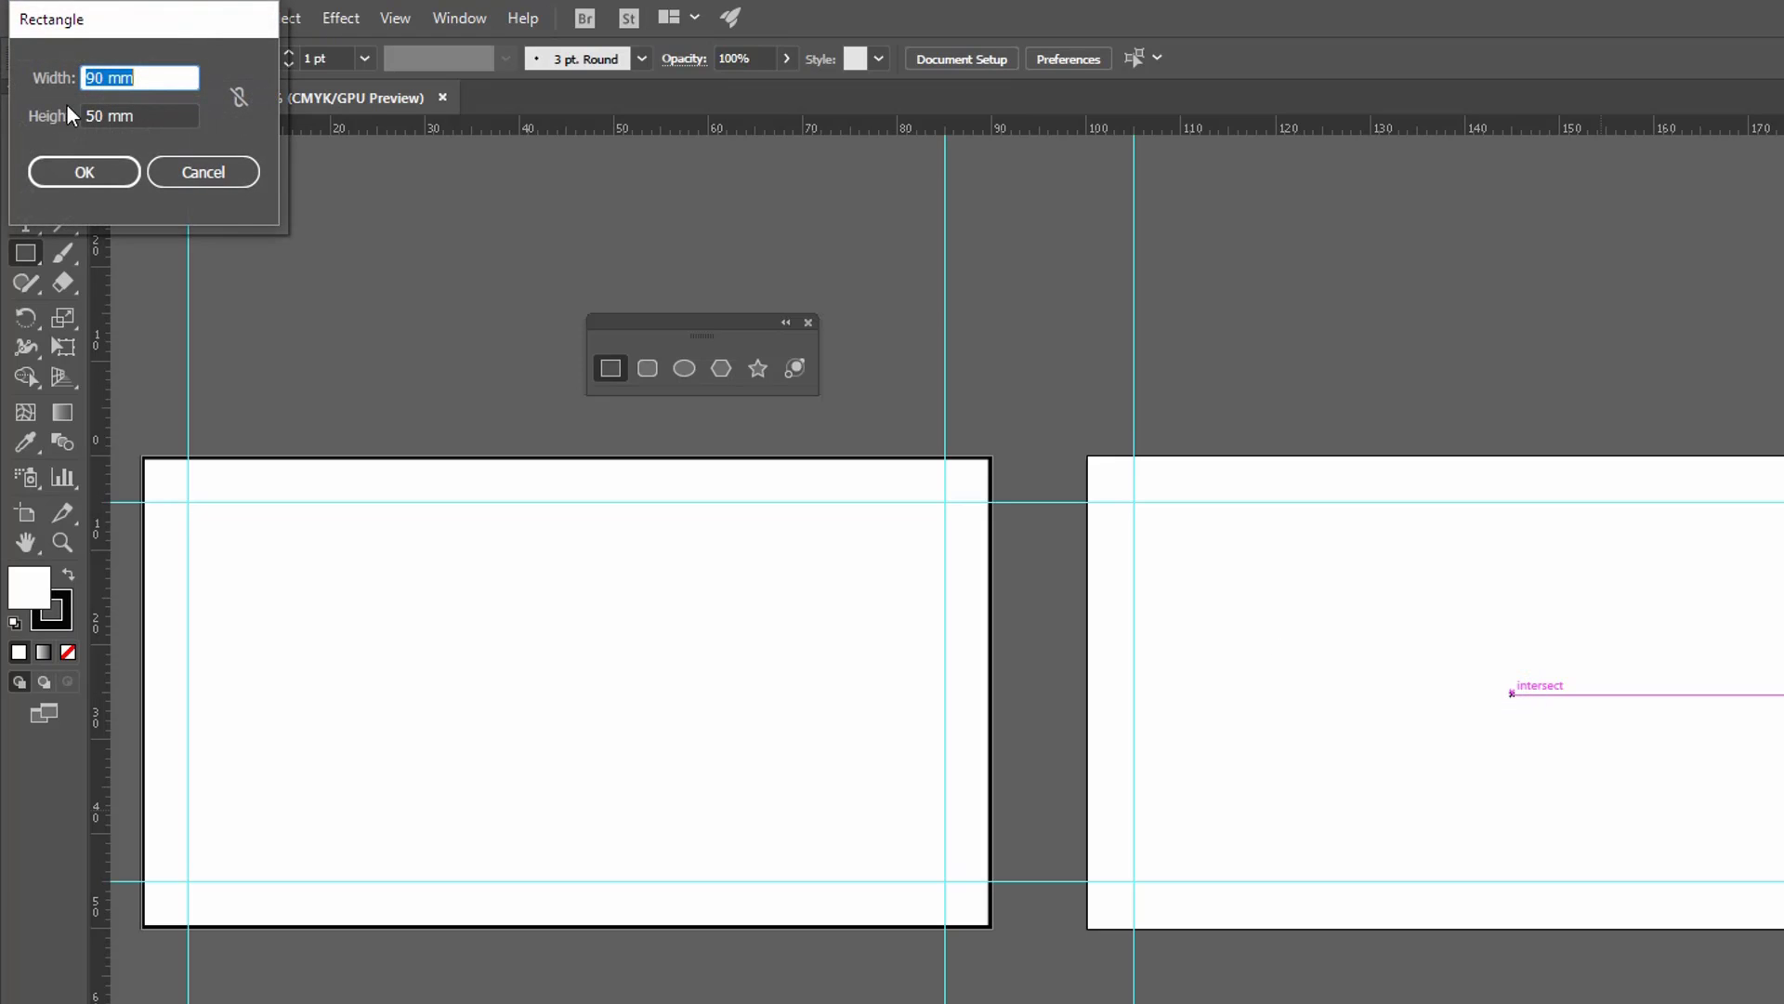
click(71, 167)
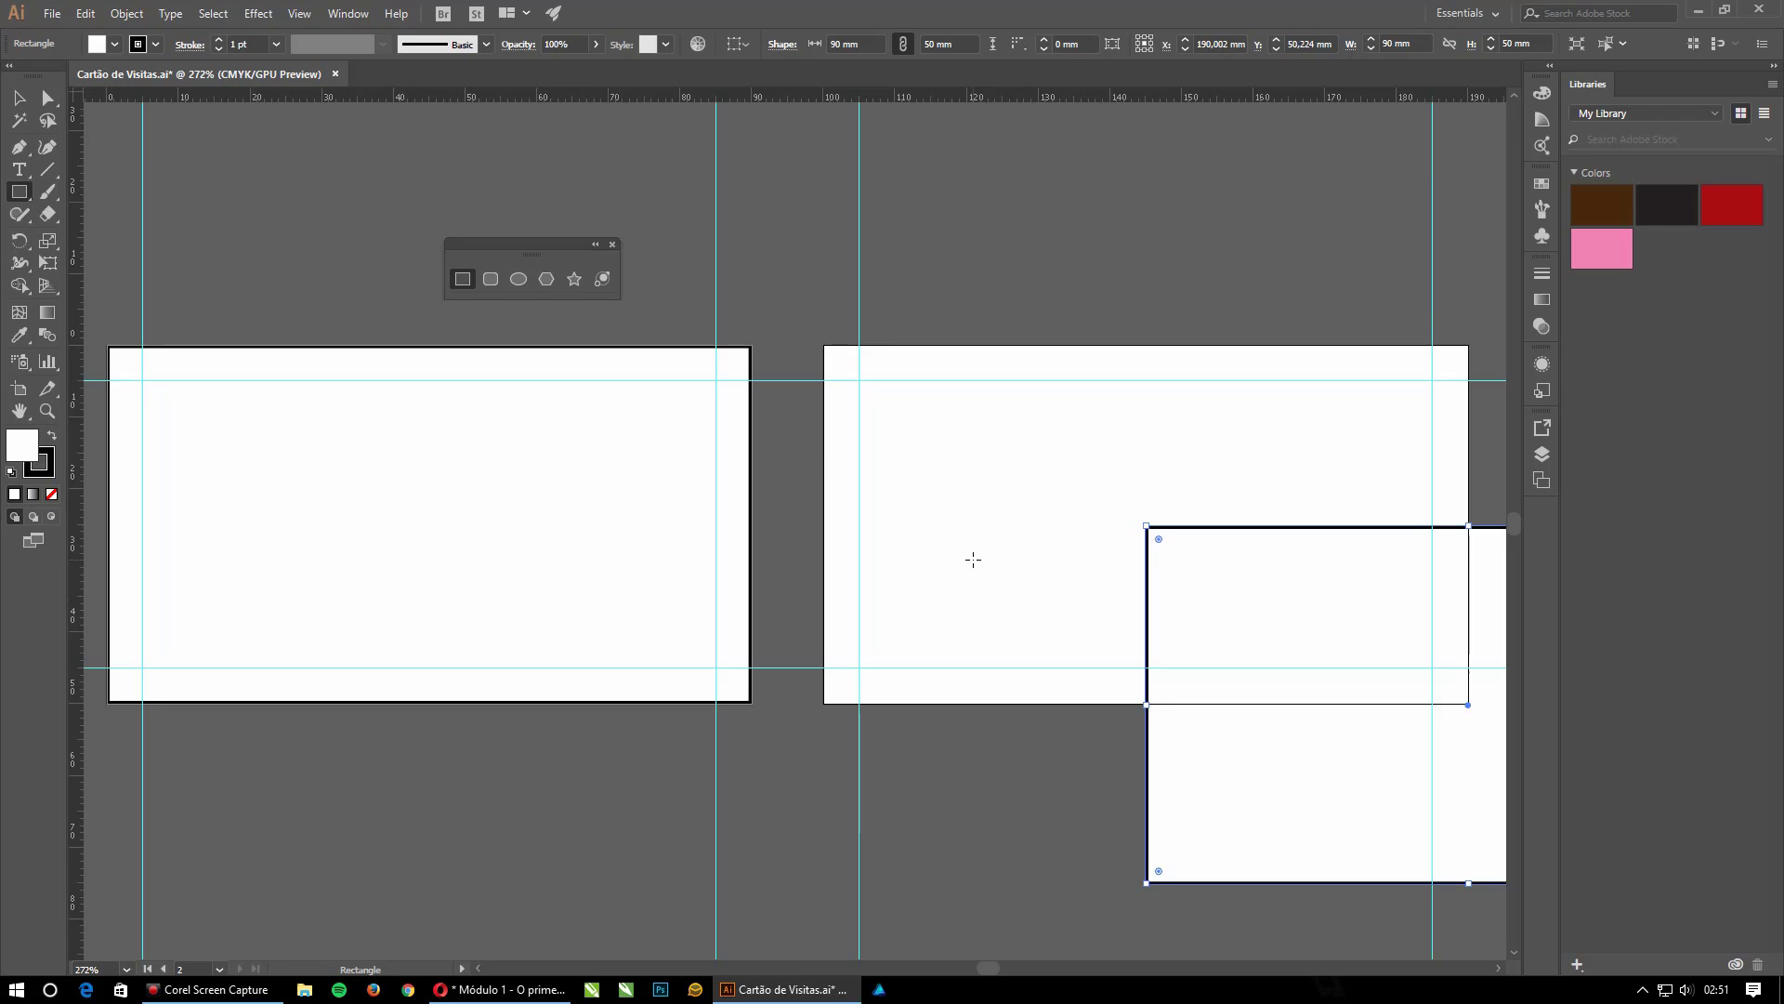
Delete the misplaced rectangle at the second artboard and the rectangle covering the first artboard.
key(v)
key(Delete)
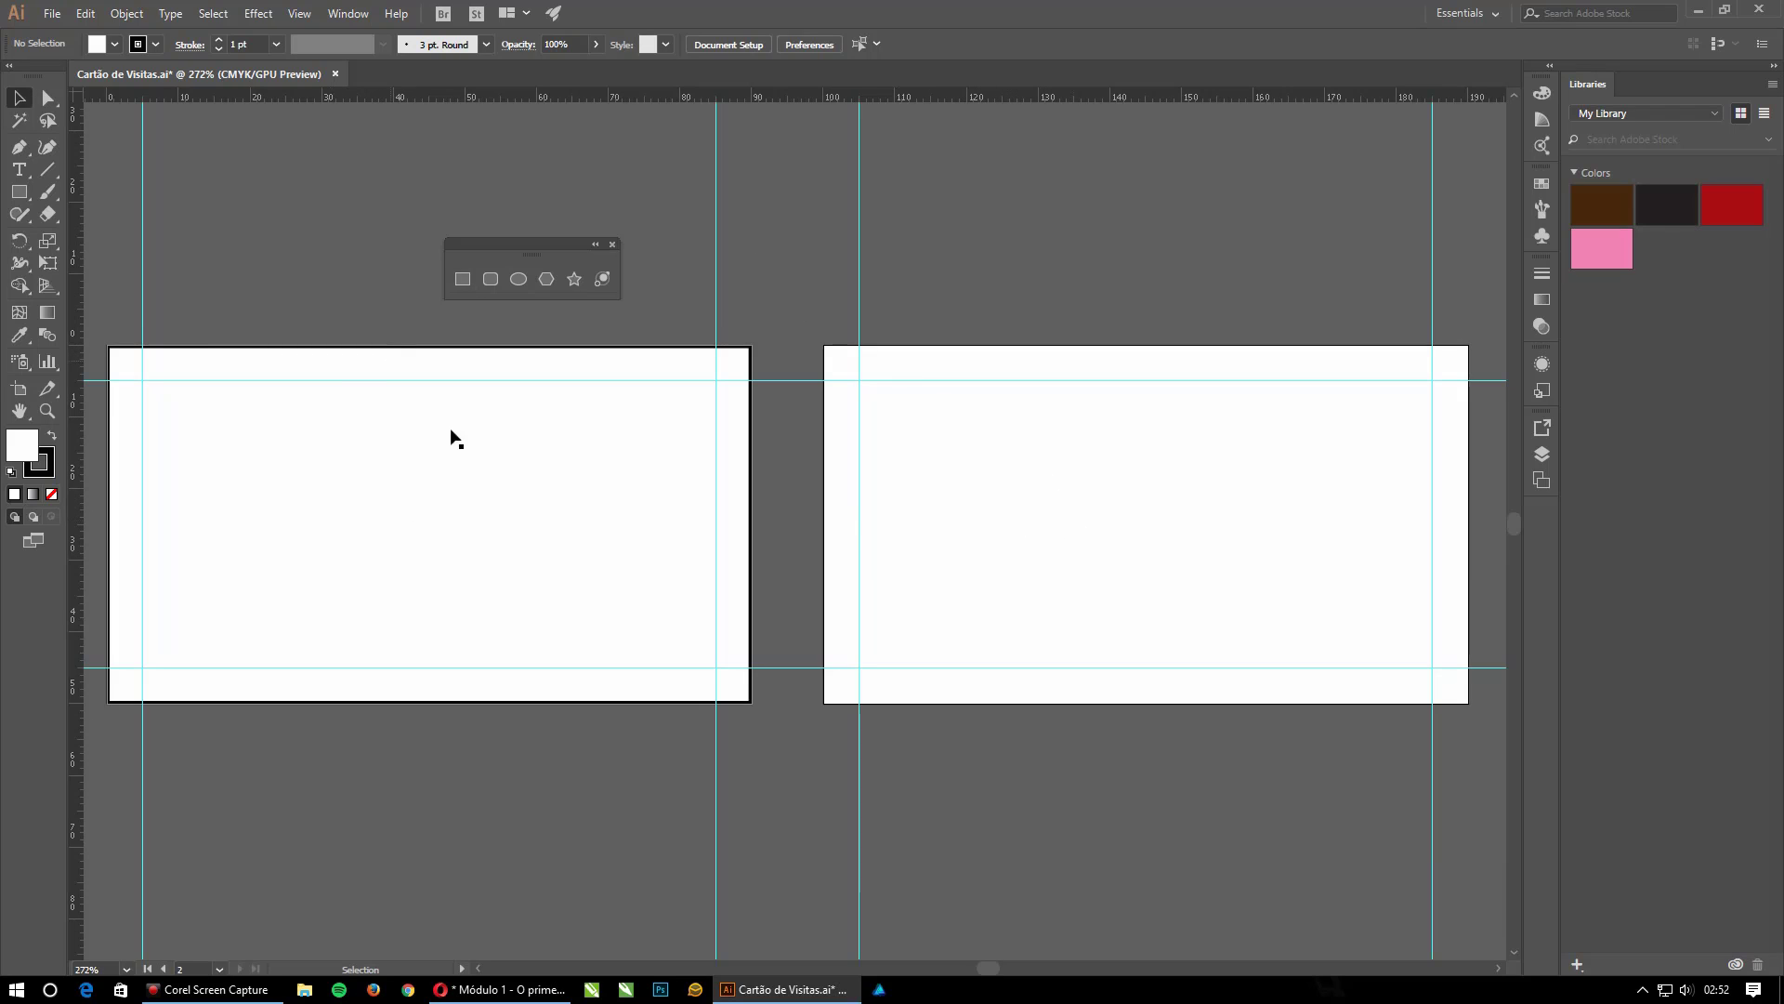
click(556, 452)
key(Delete)
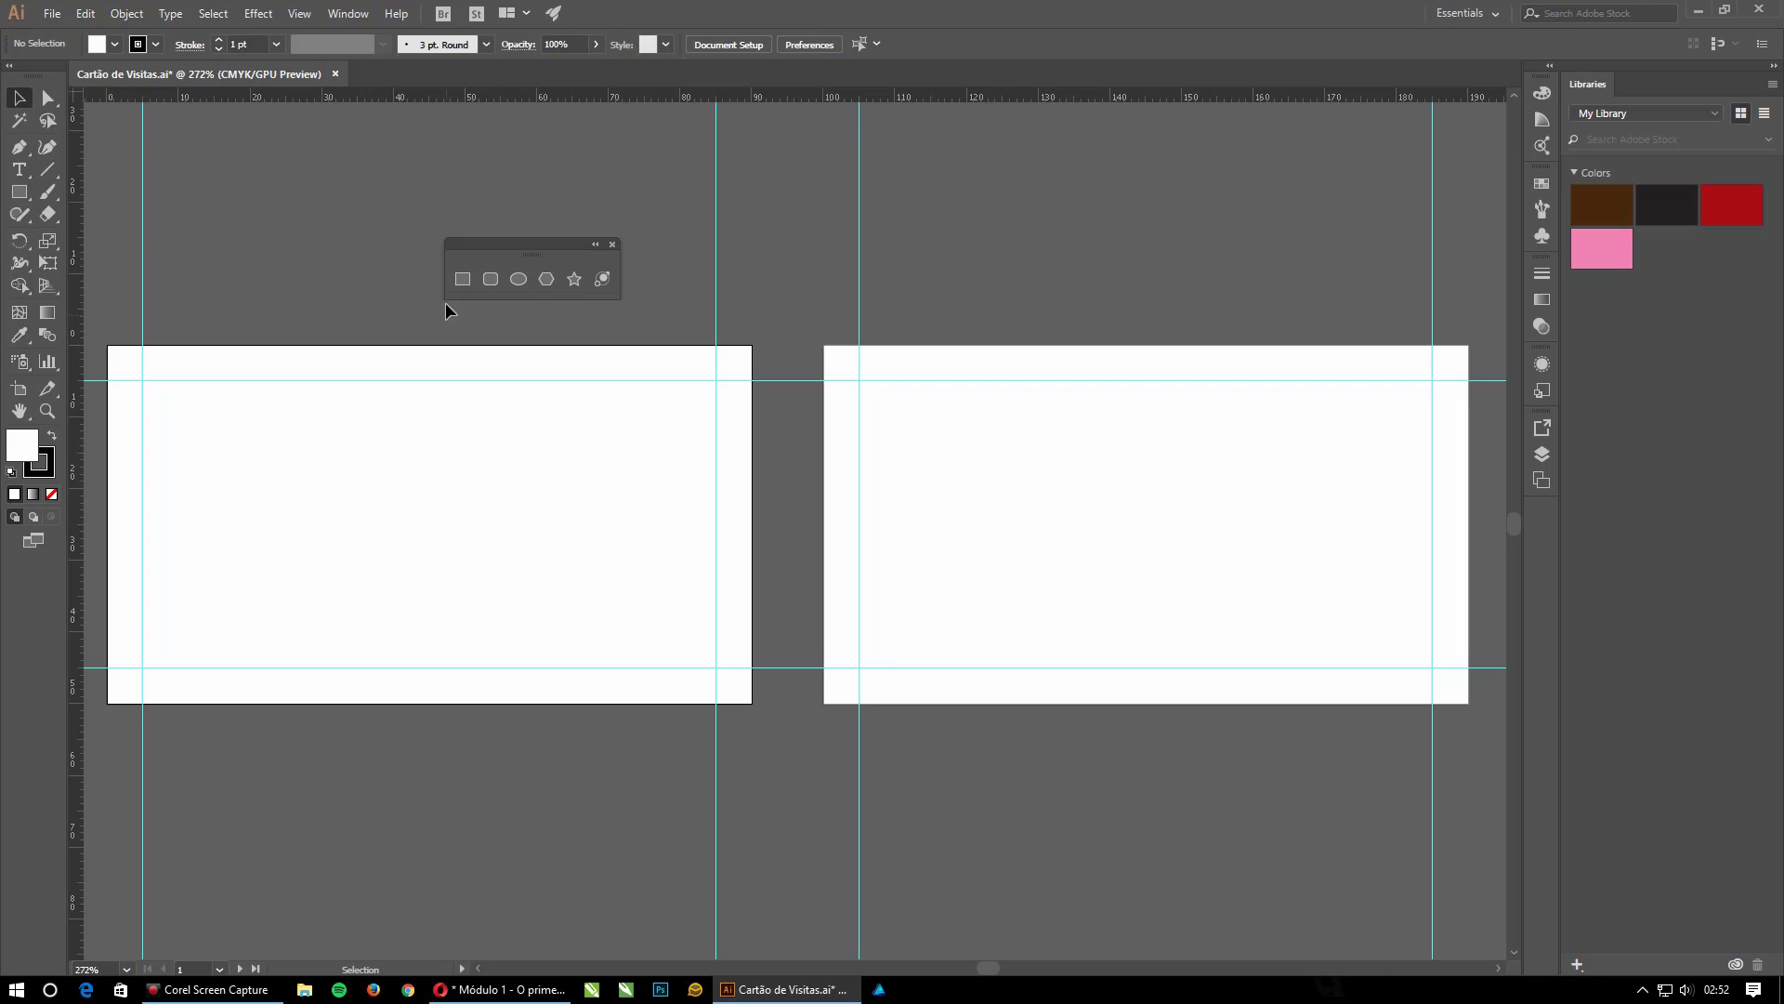
Draw a small rectangle inside the first artboard and enlarge it from its corners to a nearly square shape.
click(462, 279)
drag(345, 439, 441, 493)
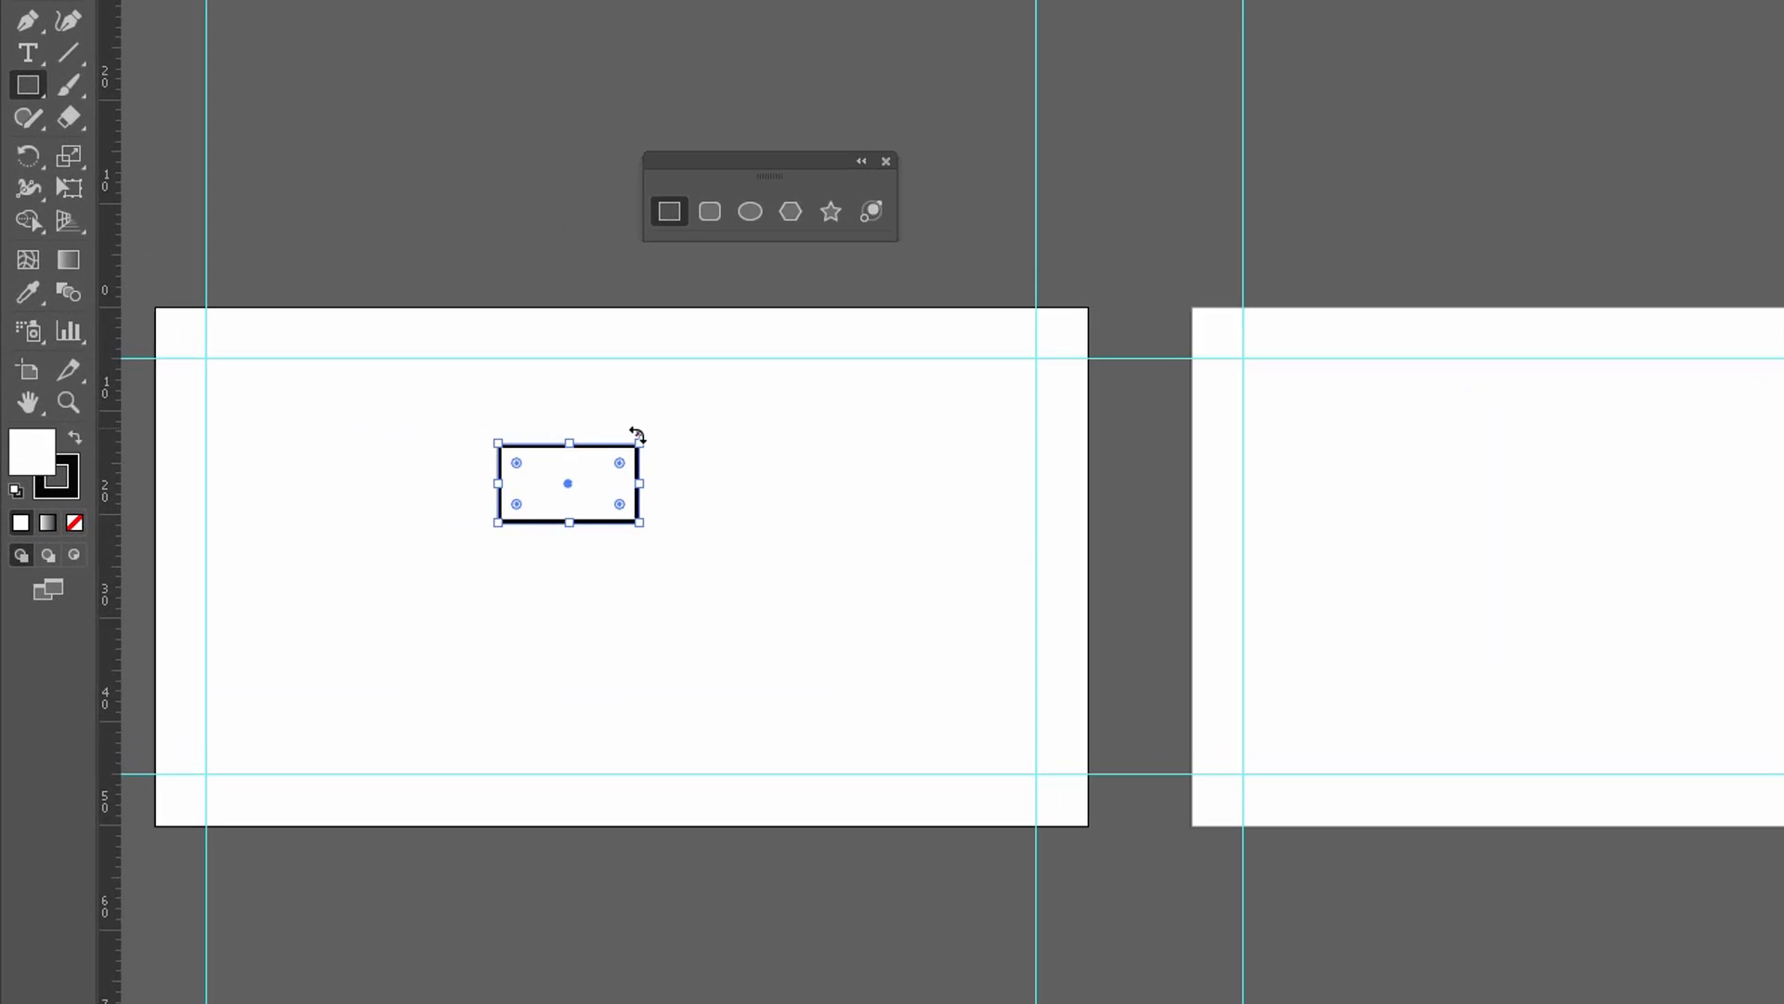
drag(641, 437, 705, 349)
drag(704, 528, 868, 656)
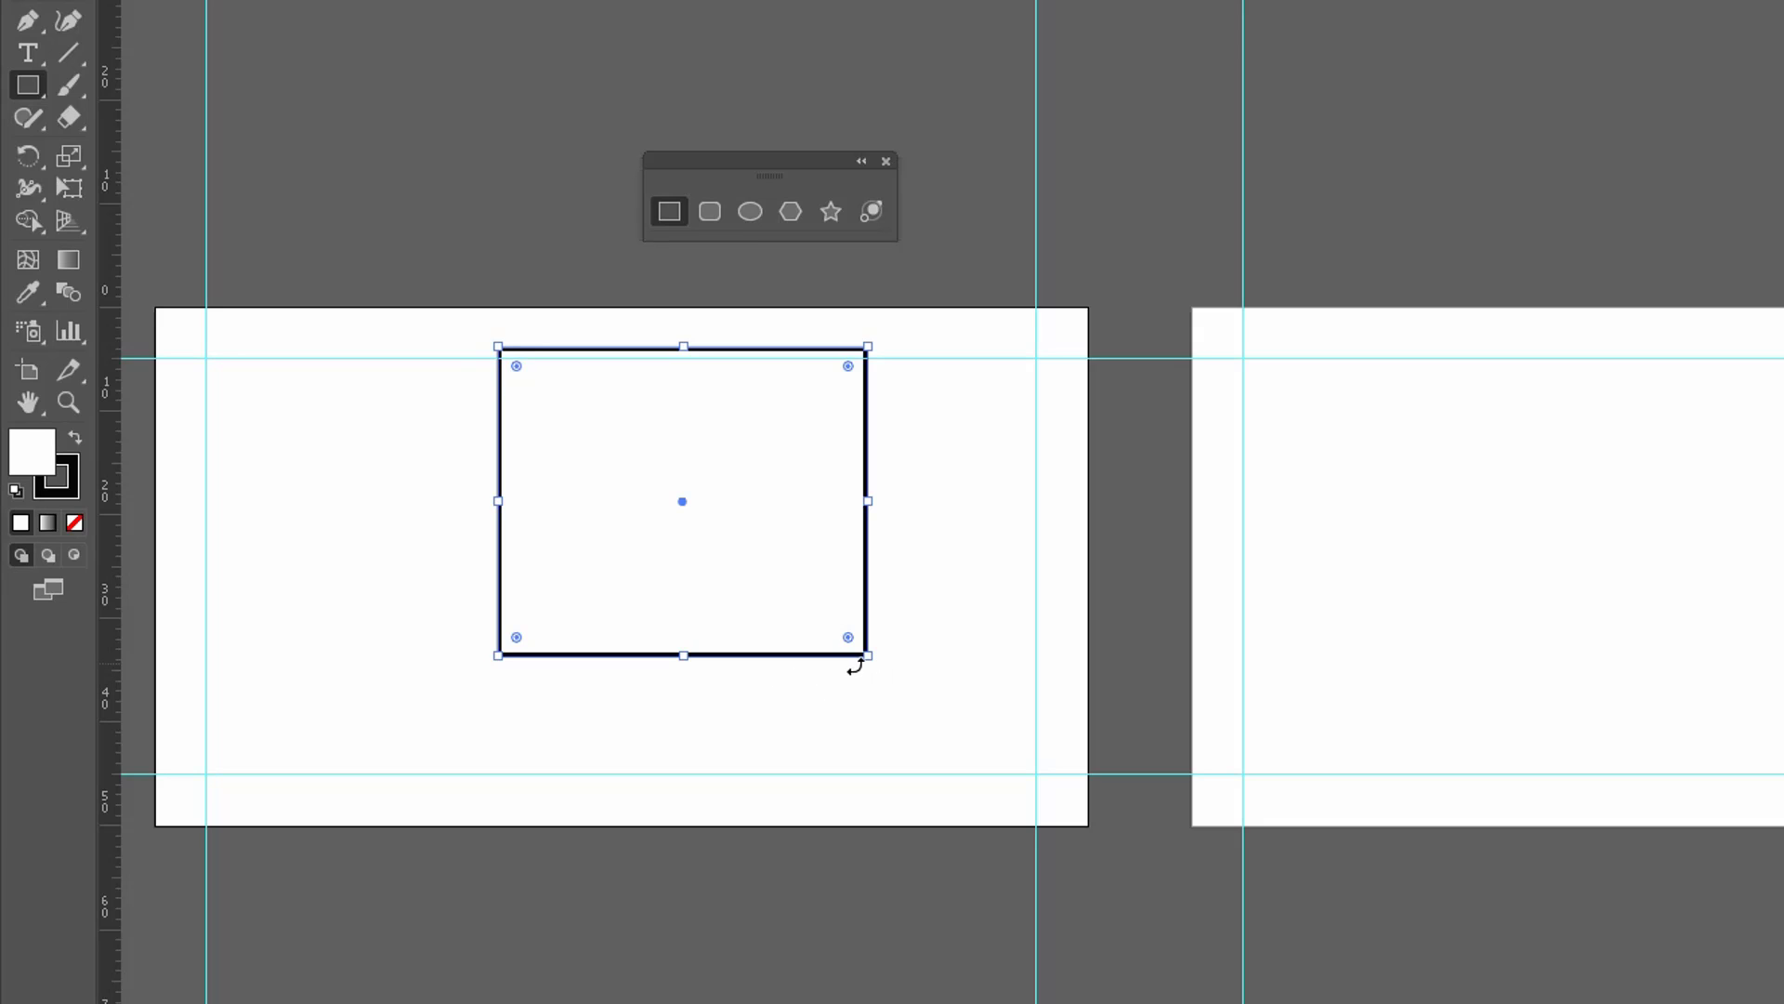
drag(868, 655, 846, 690)
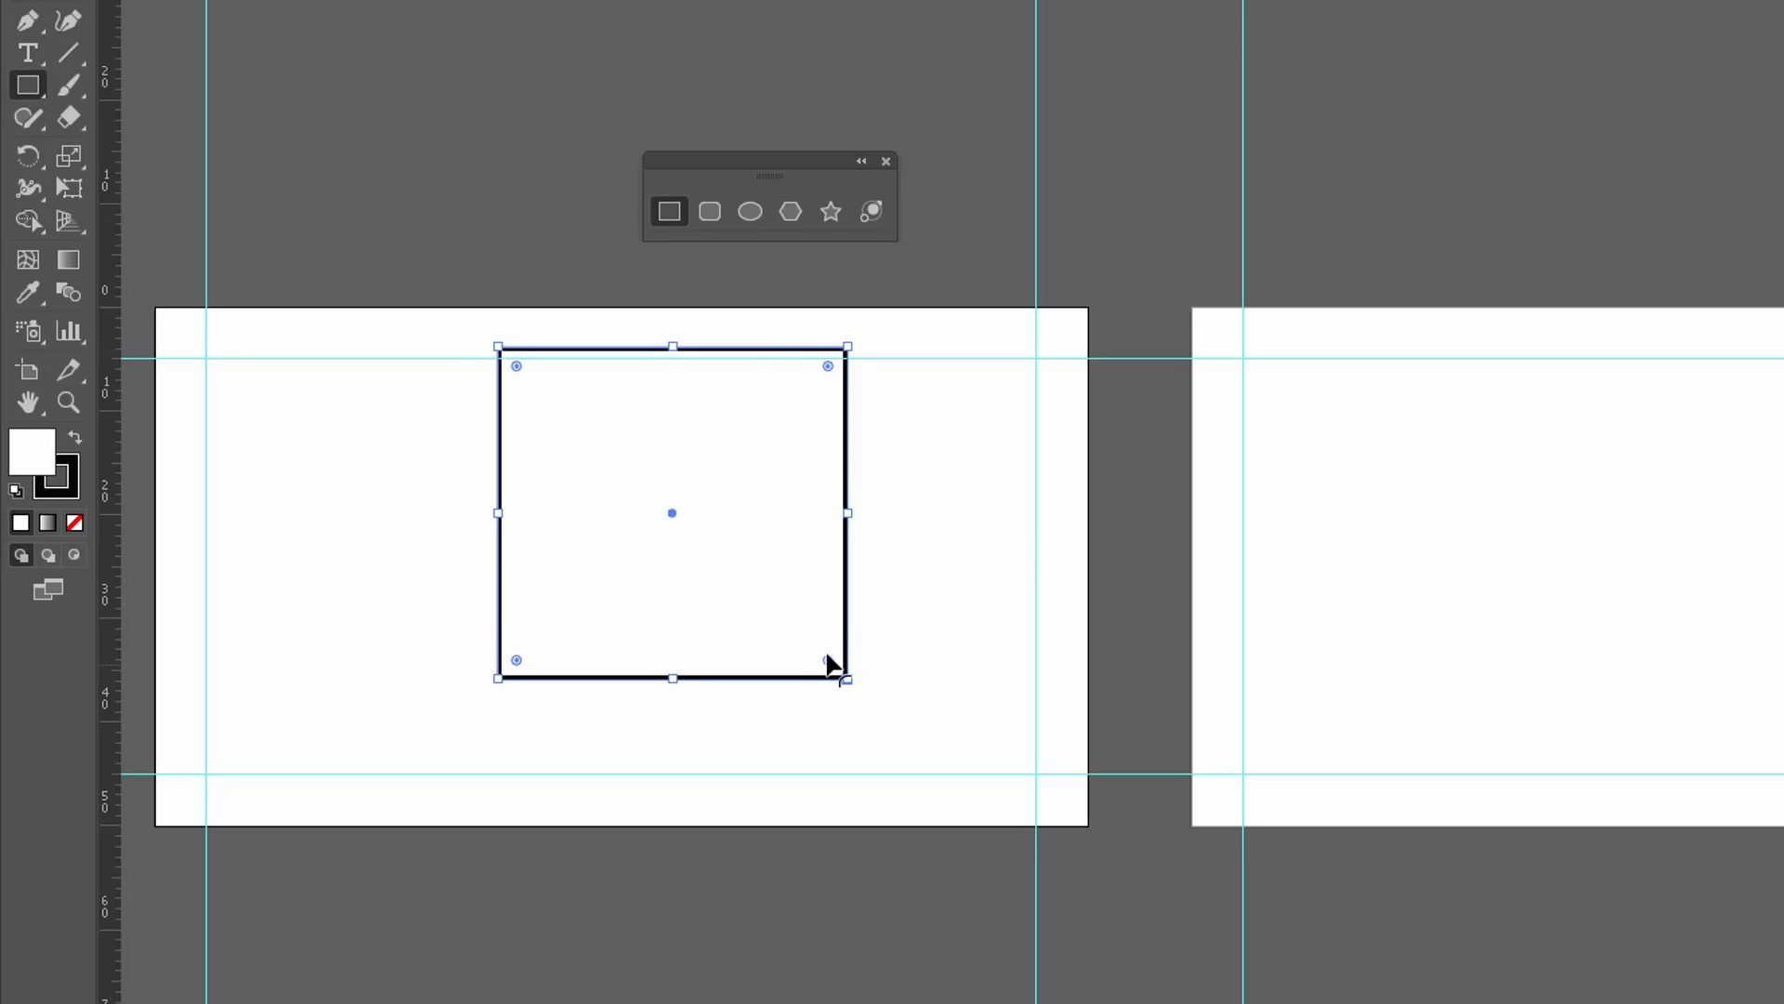
Try rounding only the lower-right corner of the rectangle with its corner widget, and undo the rounding.
drag(827, 656, 824, 730)
drag(829, 662, 817, 469)
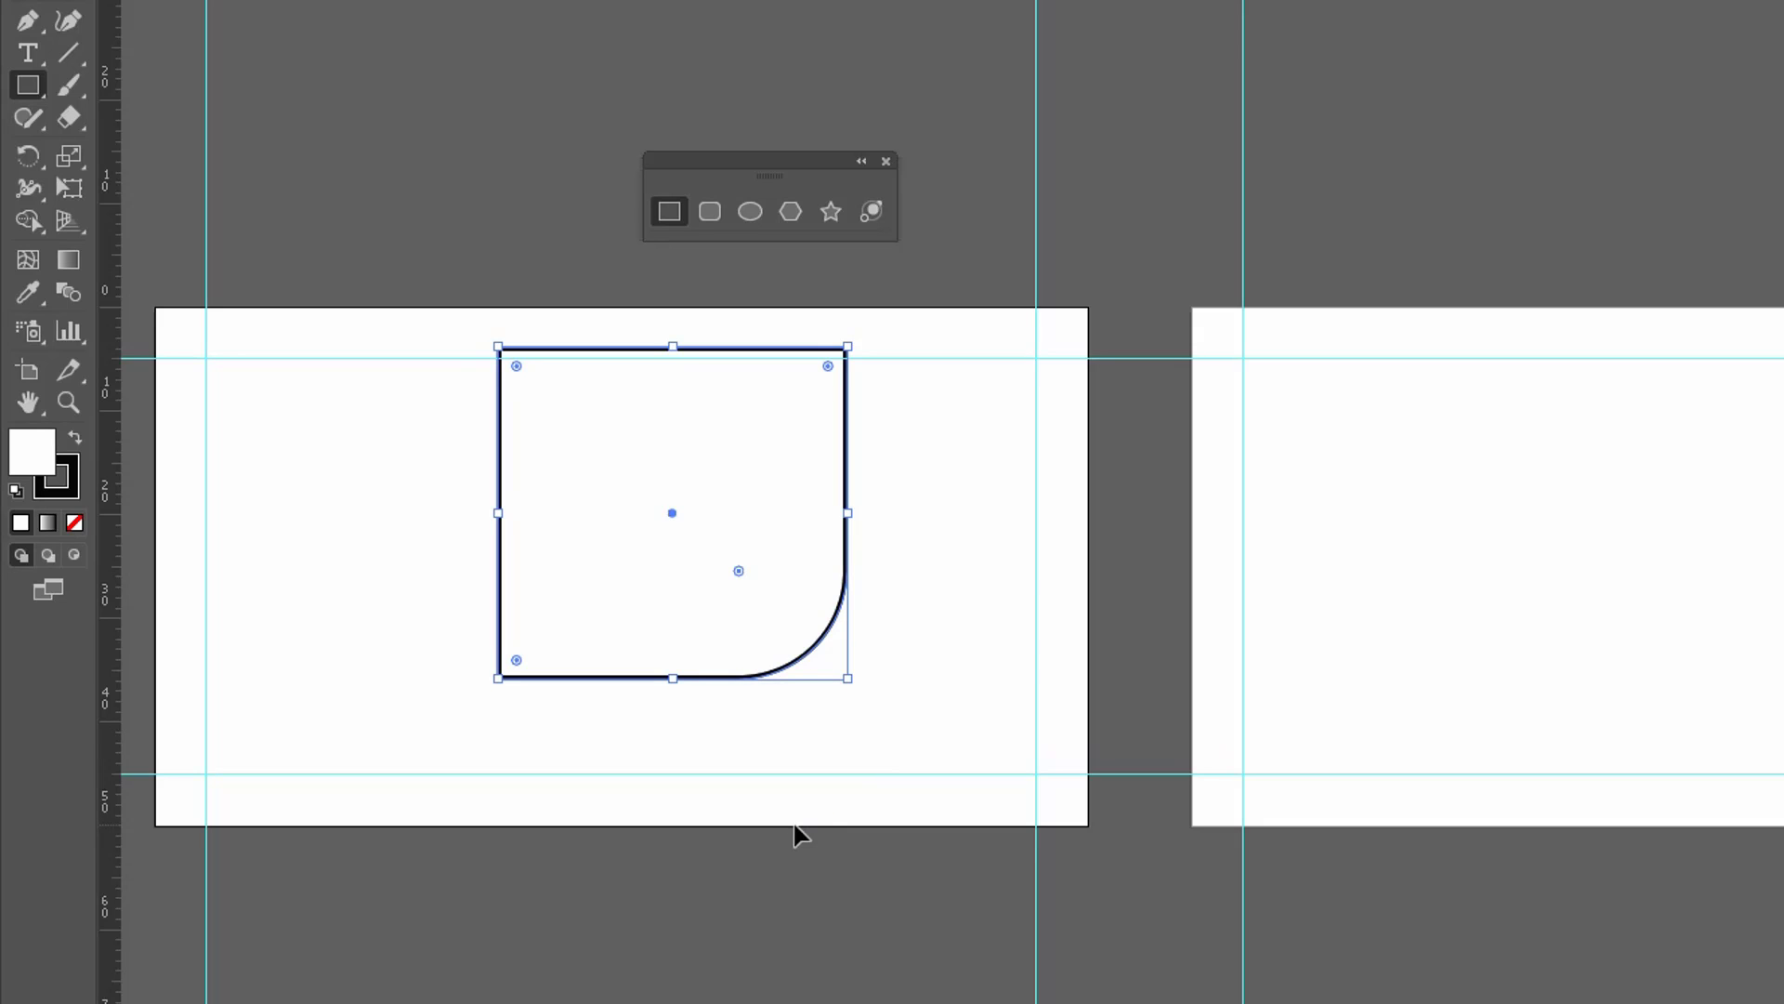
key(ctrl+z)
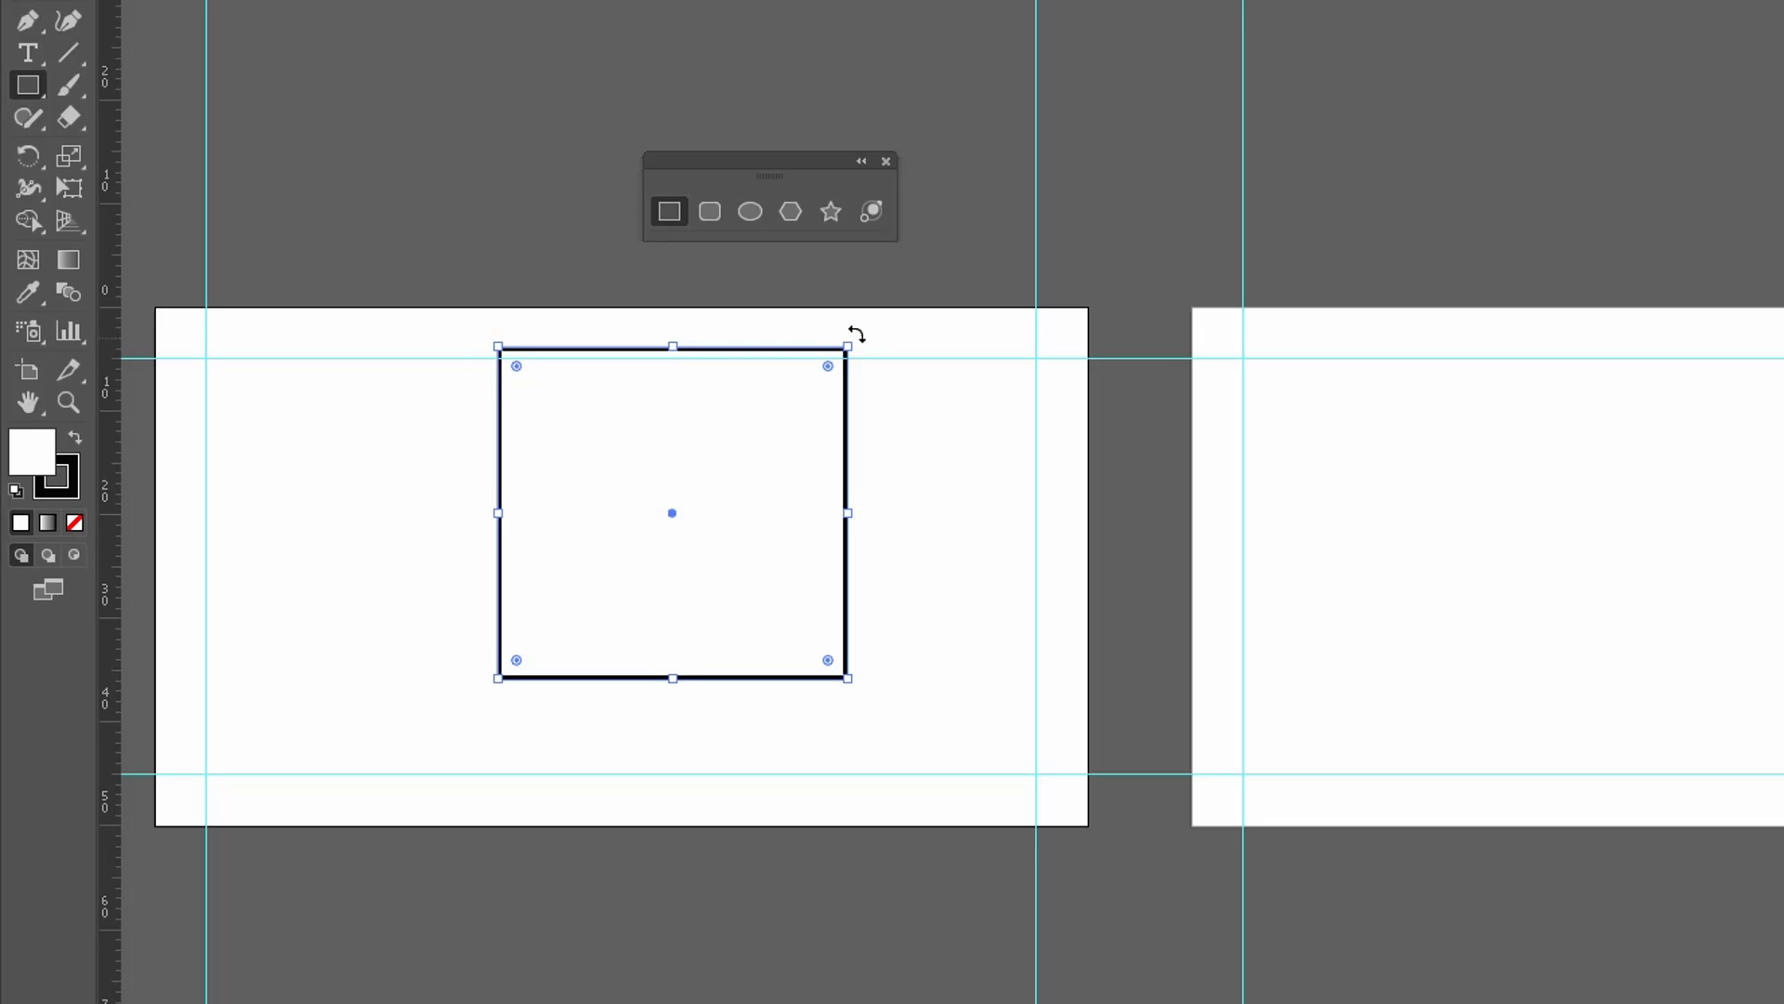
Try rotating the rectangle and shrinking it about its centre, and delete it from the first artboard.
drag(856, 334, 909, 406)
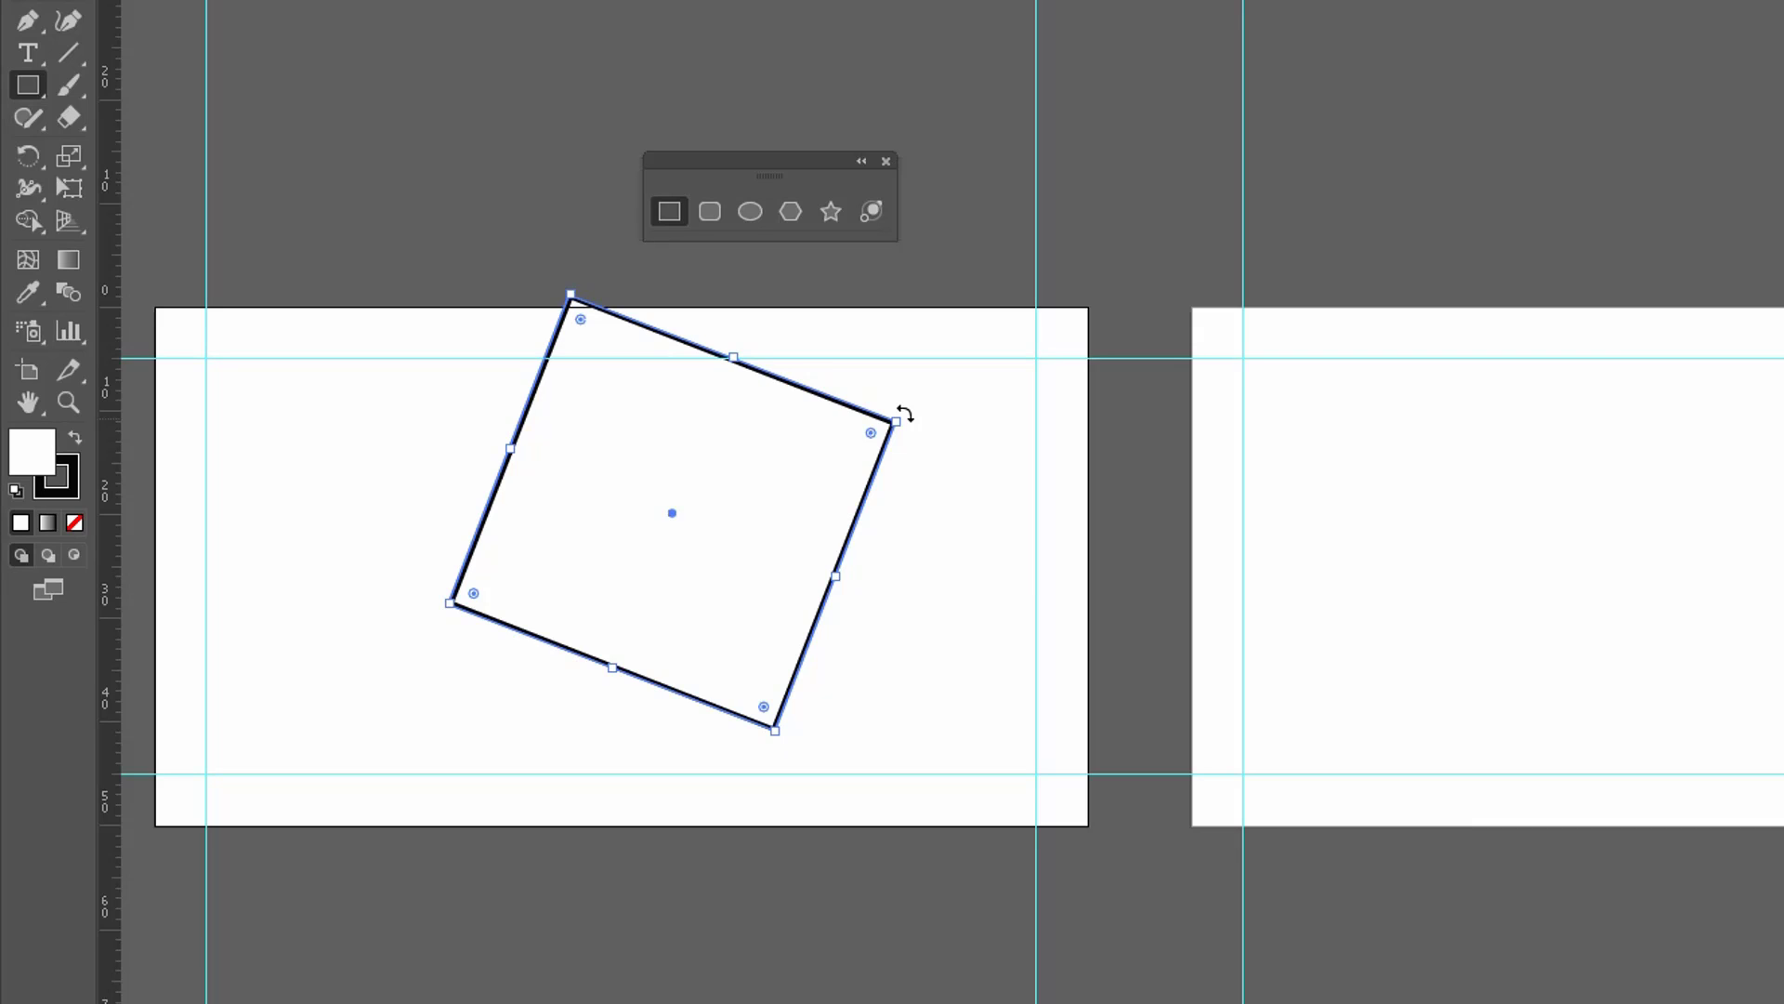
mouse_move(904, 413)
mouse_down()
mouse_move(856, 326)
mouse_move(934, 526)
mouse_up()
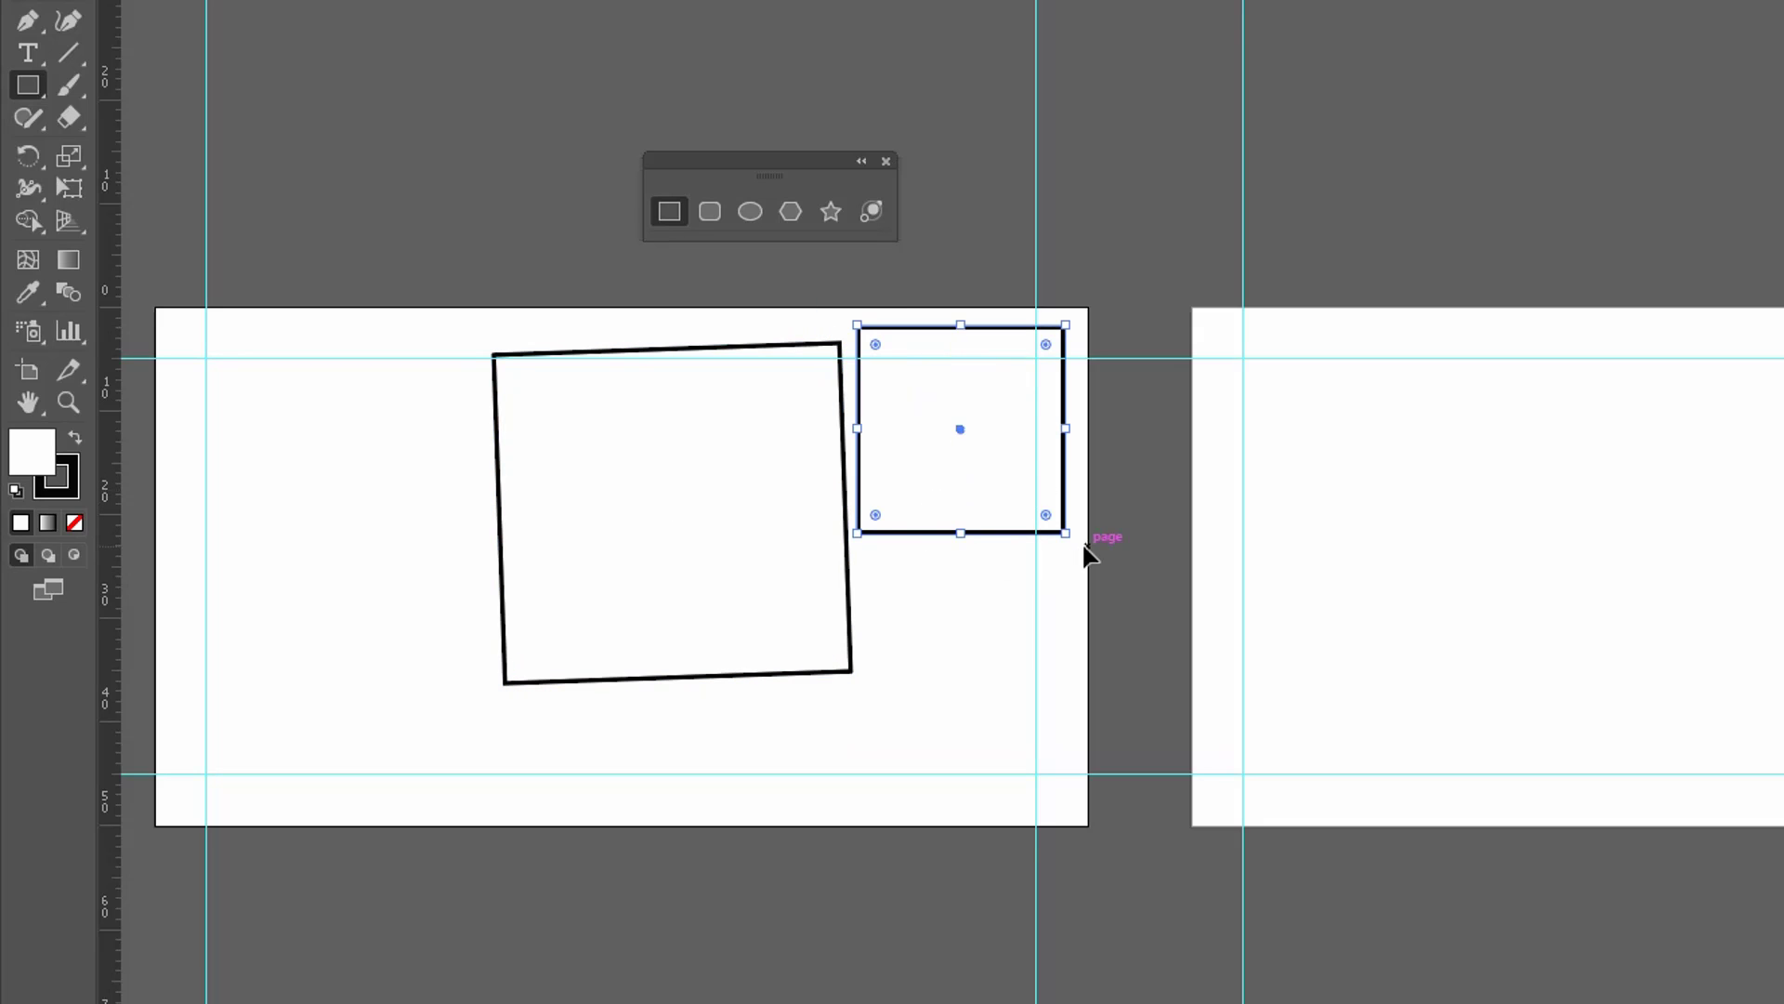
key(ctrl+z)
drag(855, 340, 706, 467)
drag(659, 537, 827, 559)
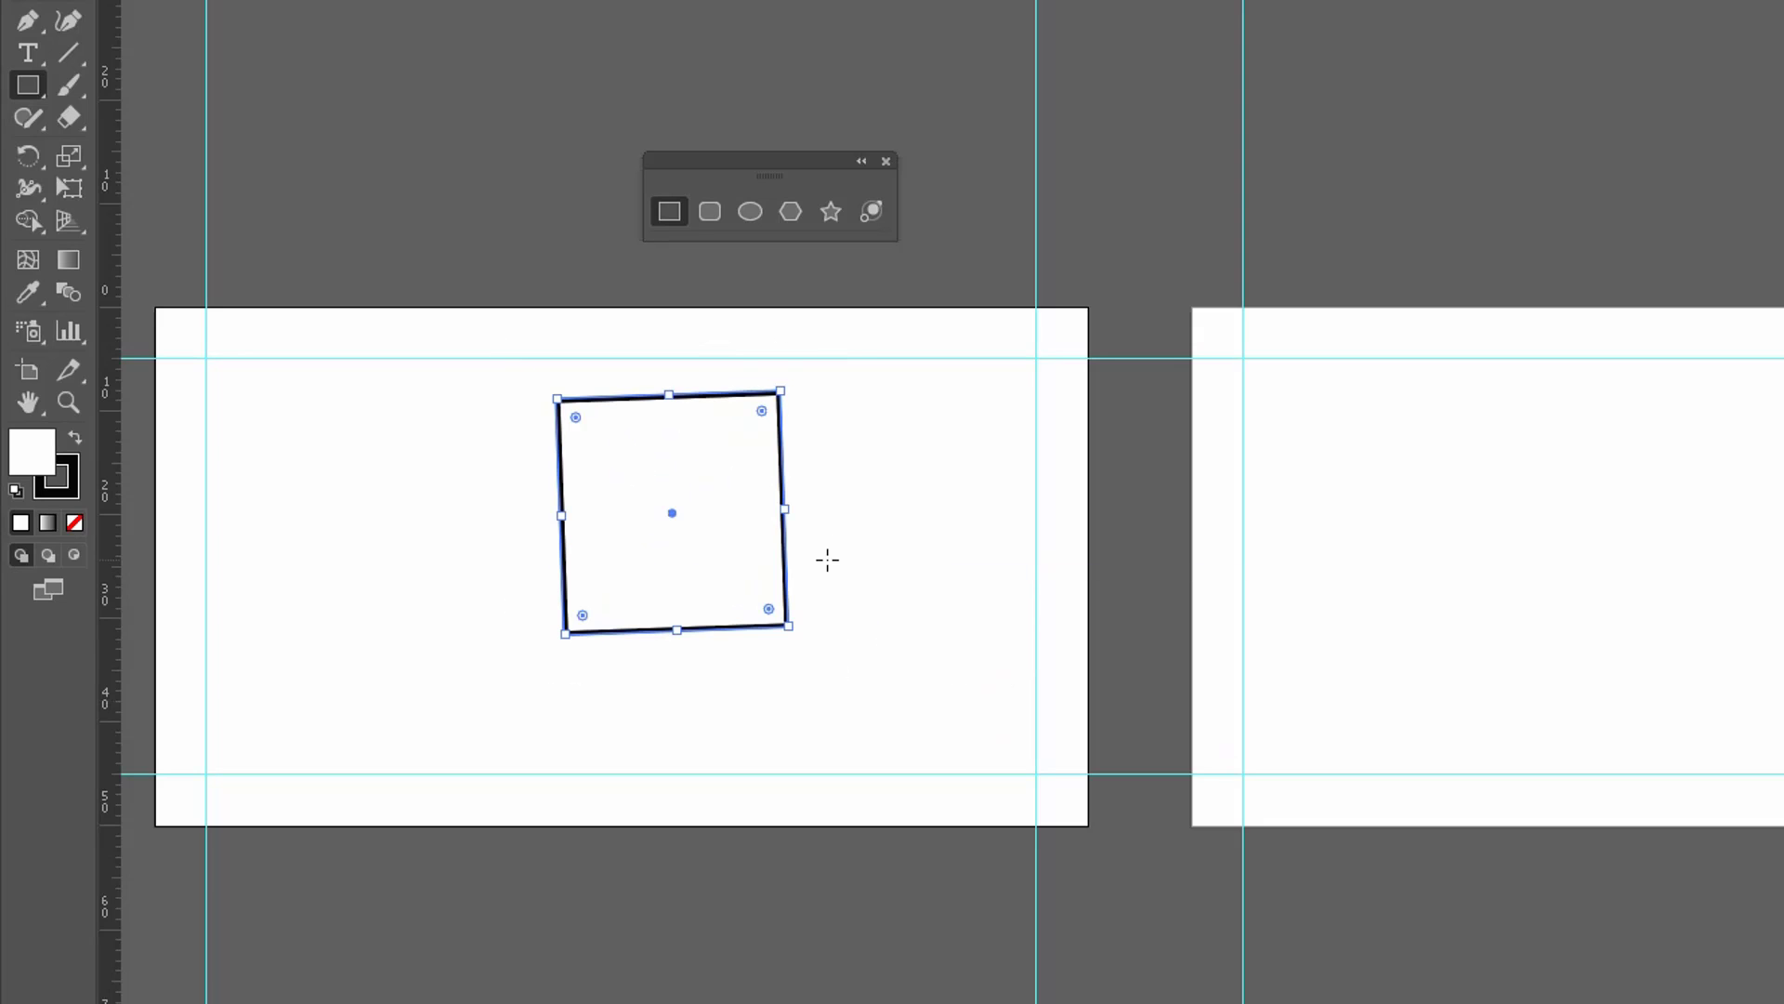
key(Delete)
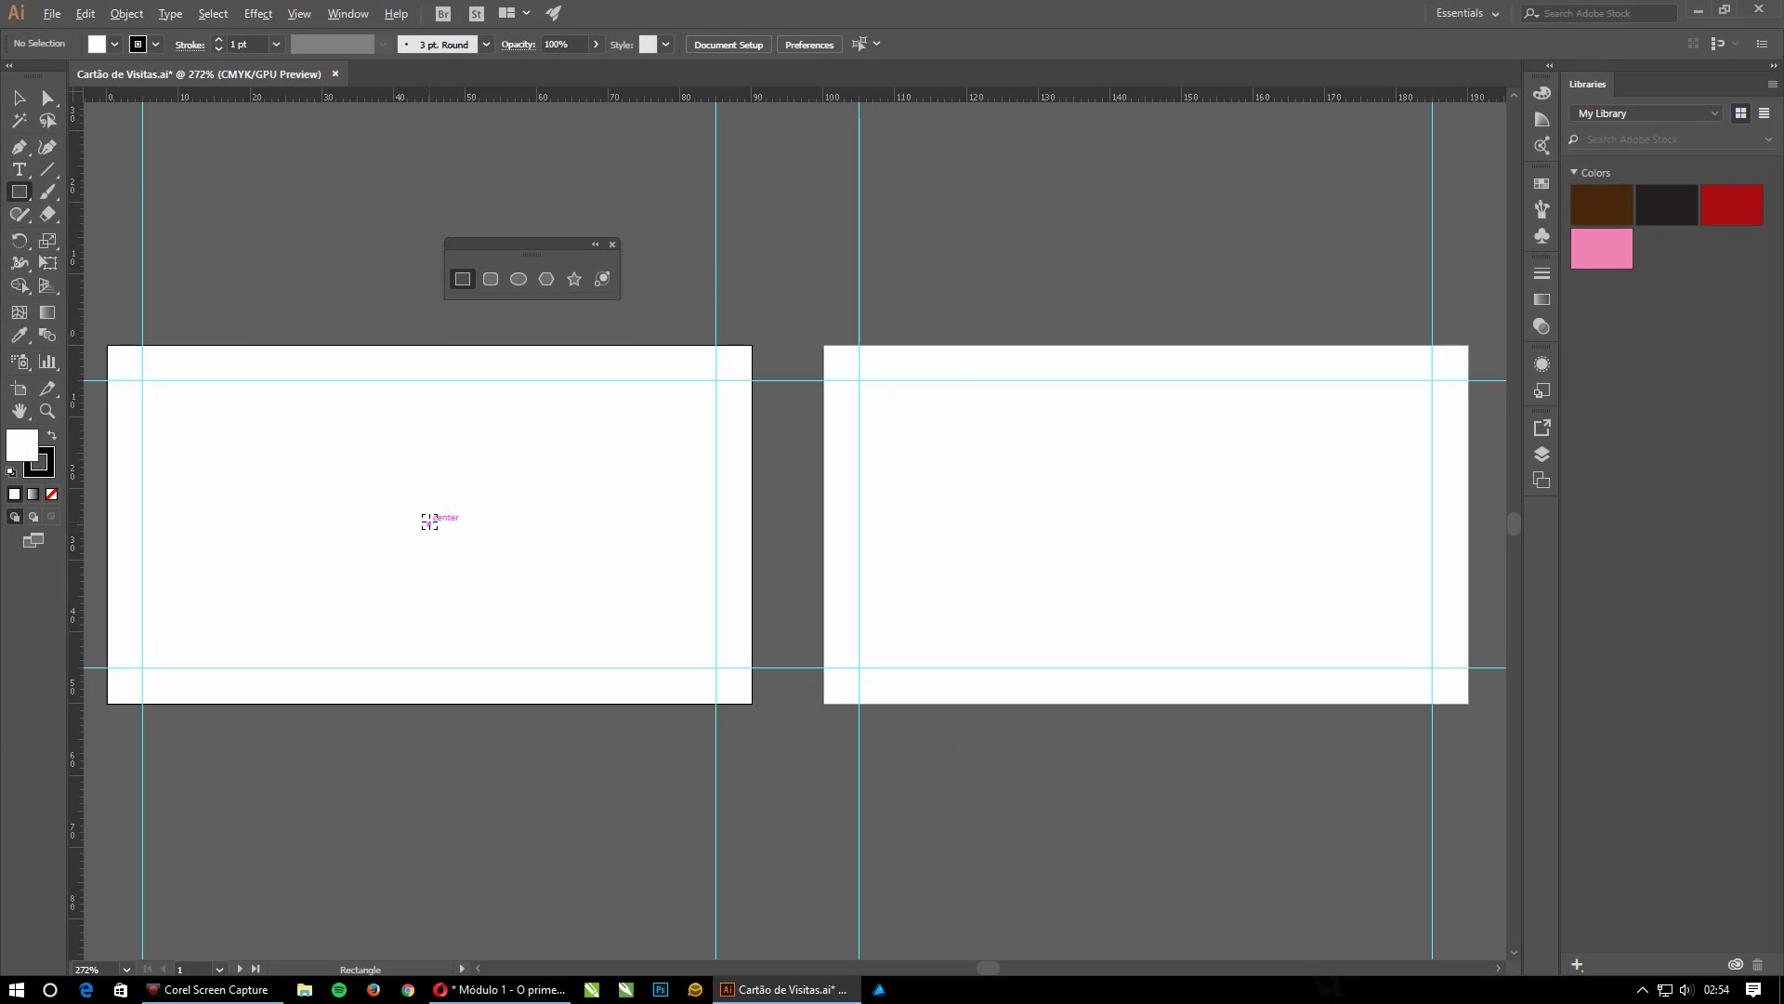
Create a 90 × 50 mm rectangle from the centre of the first artboard so it covers the whole card.
click(429, 521)
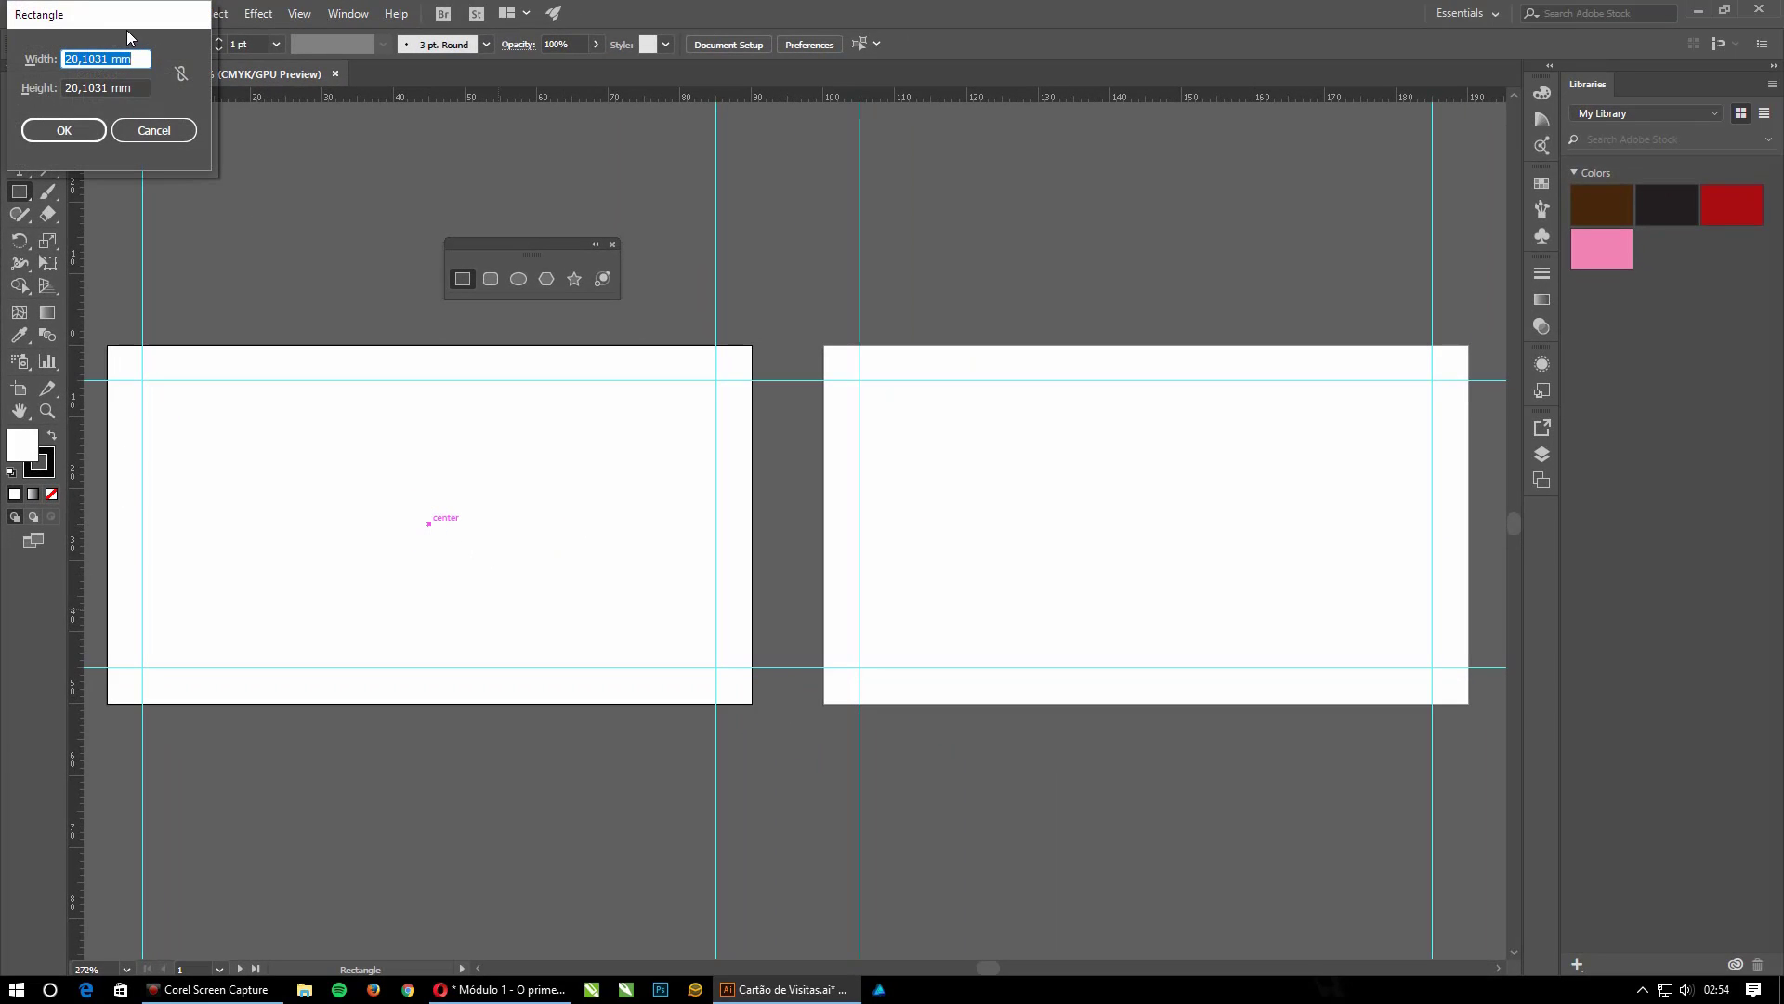
text(90)
key(Tab)
text(50)
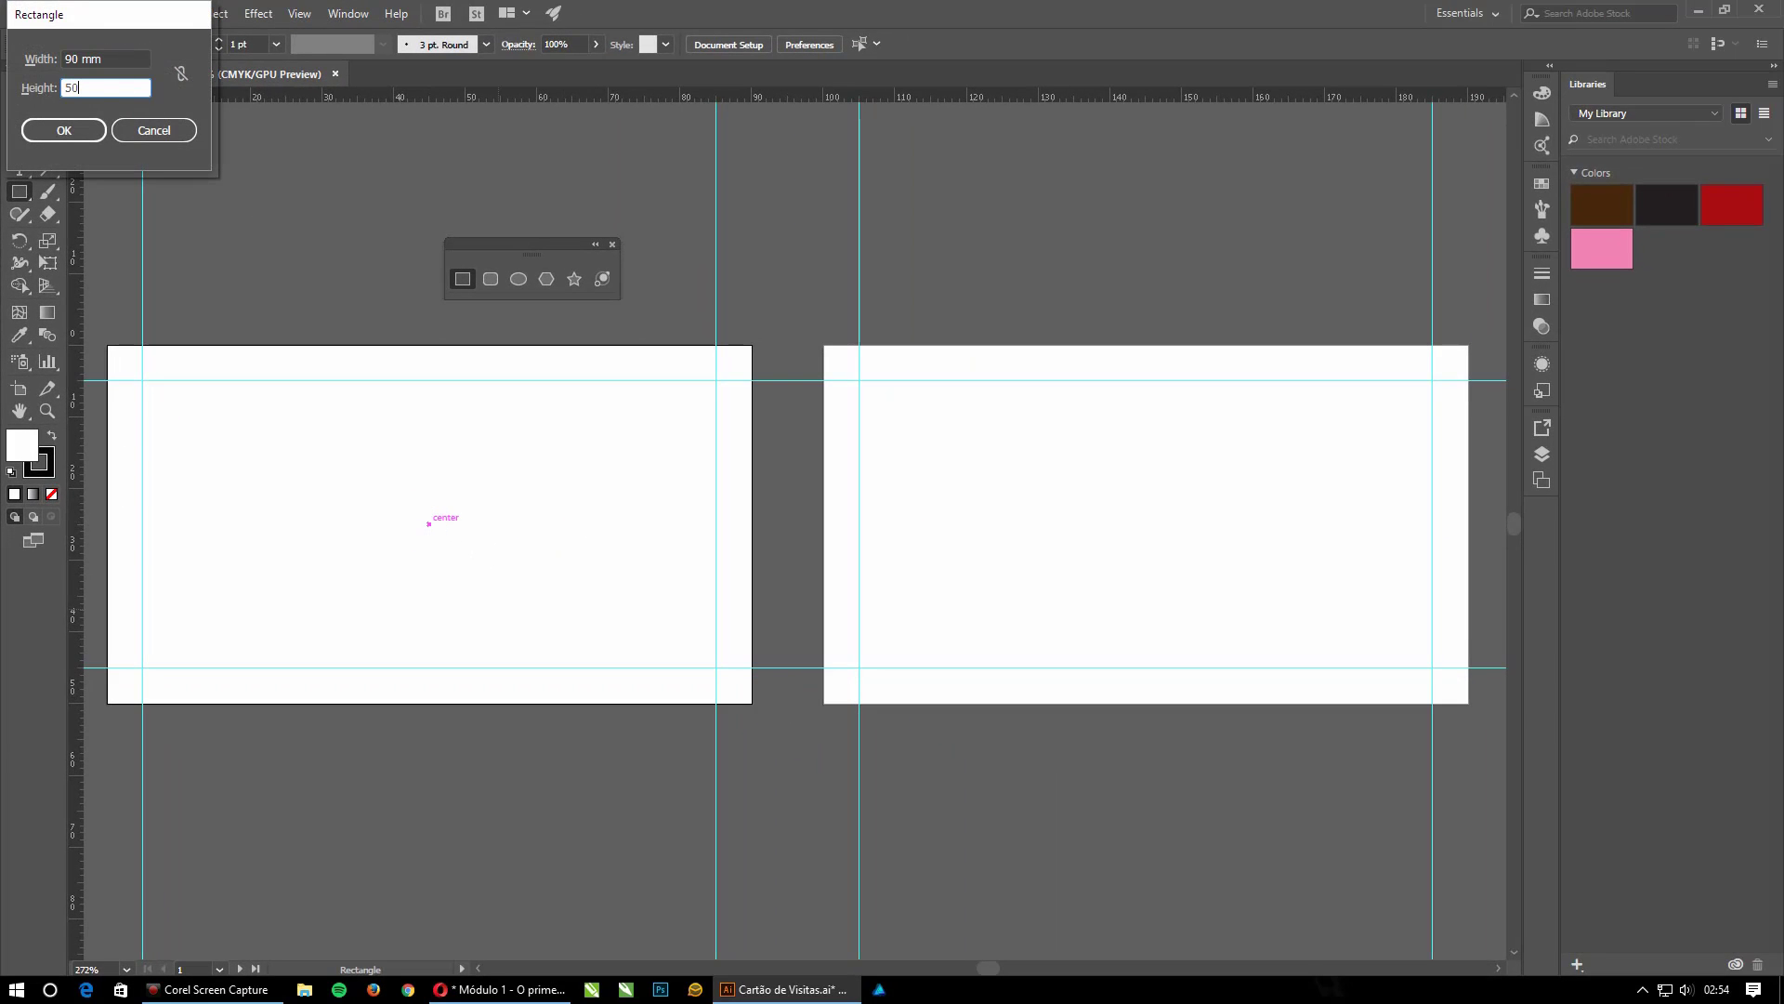
click(63, 130)
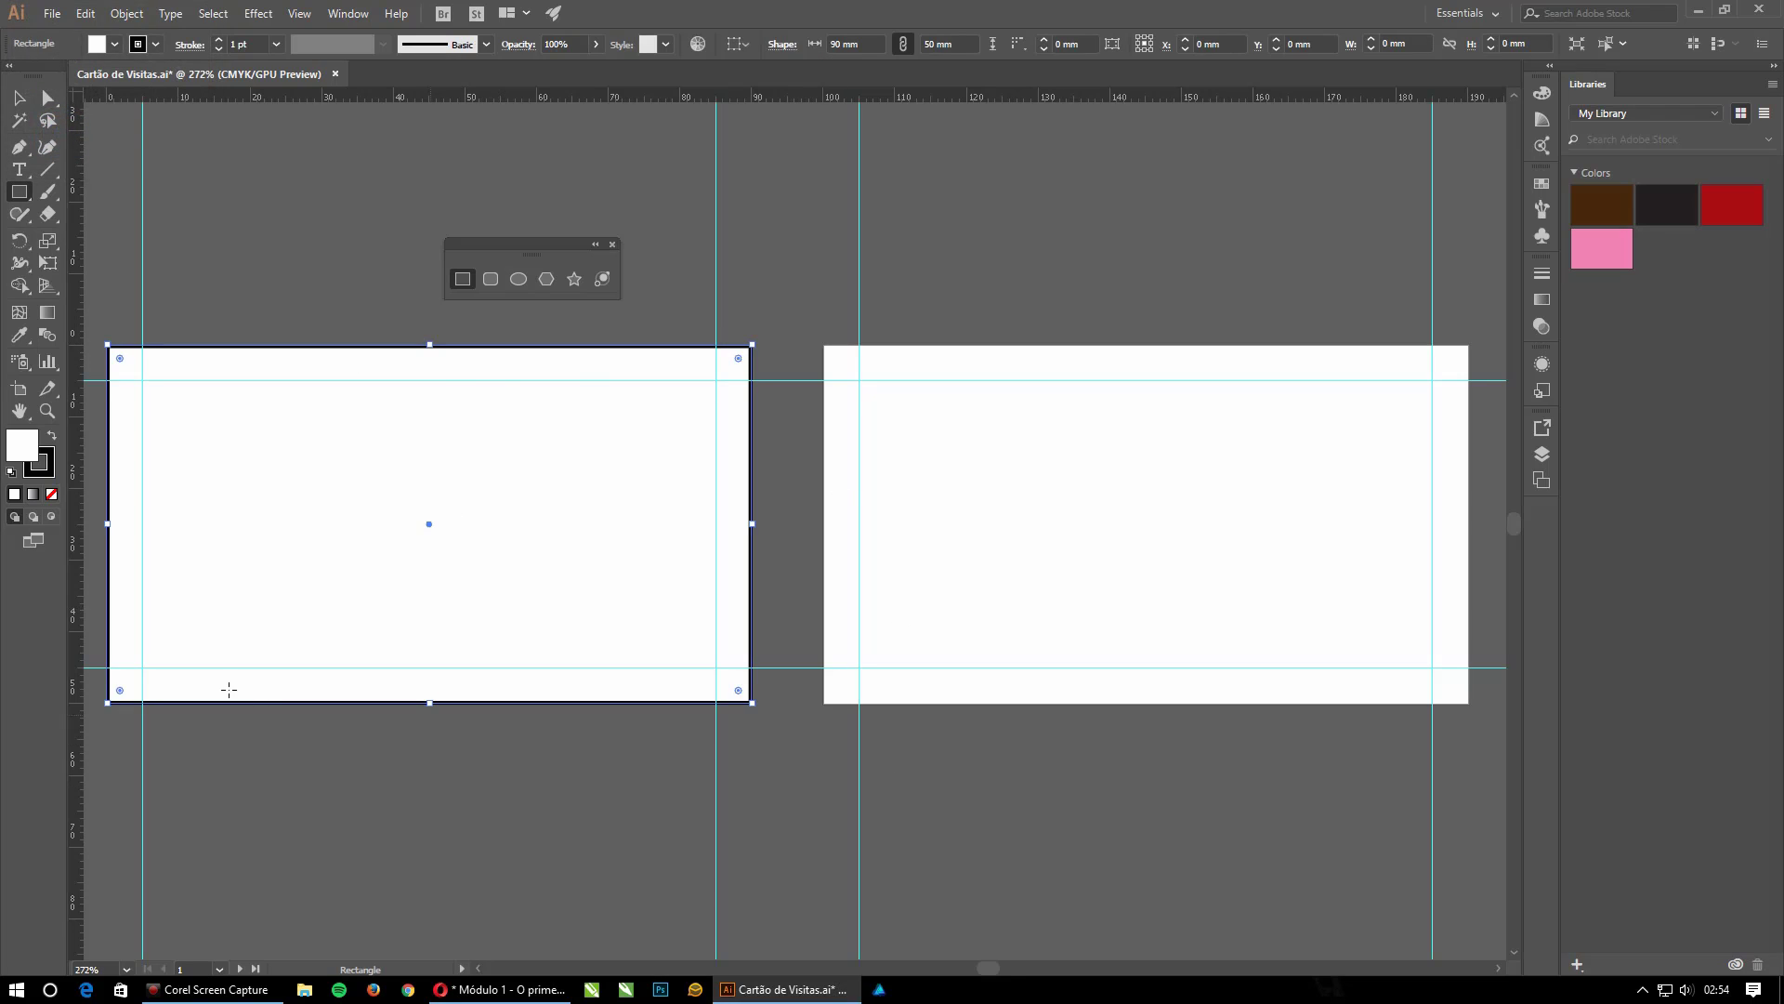